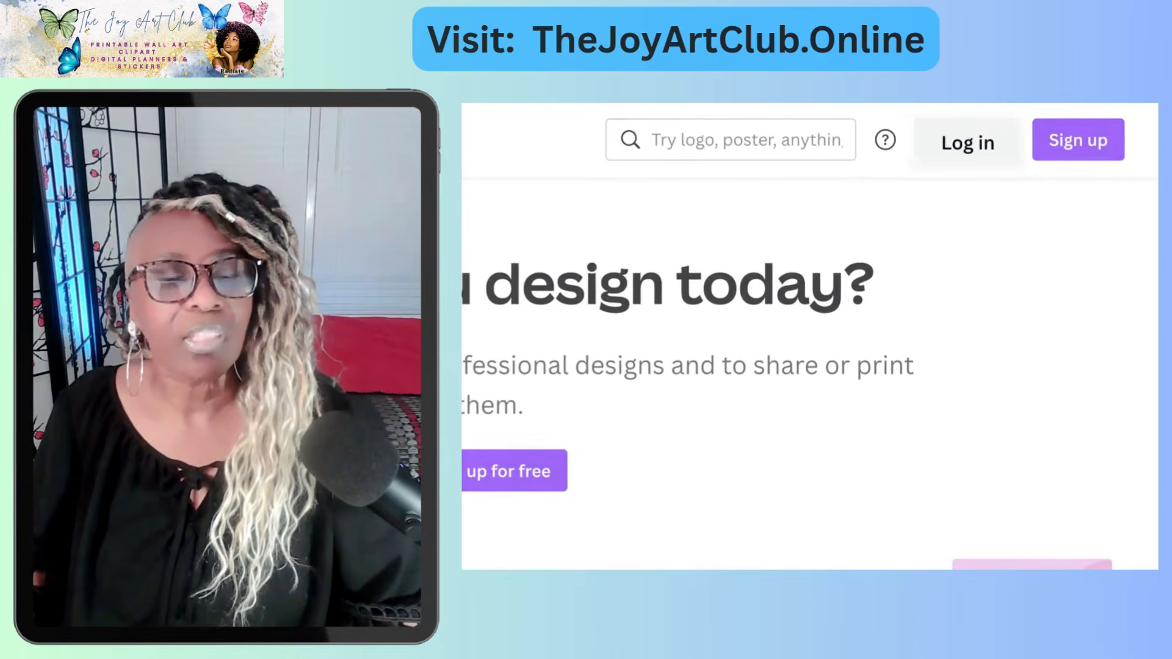
# - Log in to Canva through Continue with email, entering the account's email address
pyautogui.click(999, 134)
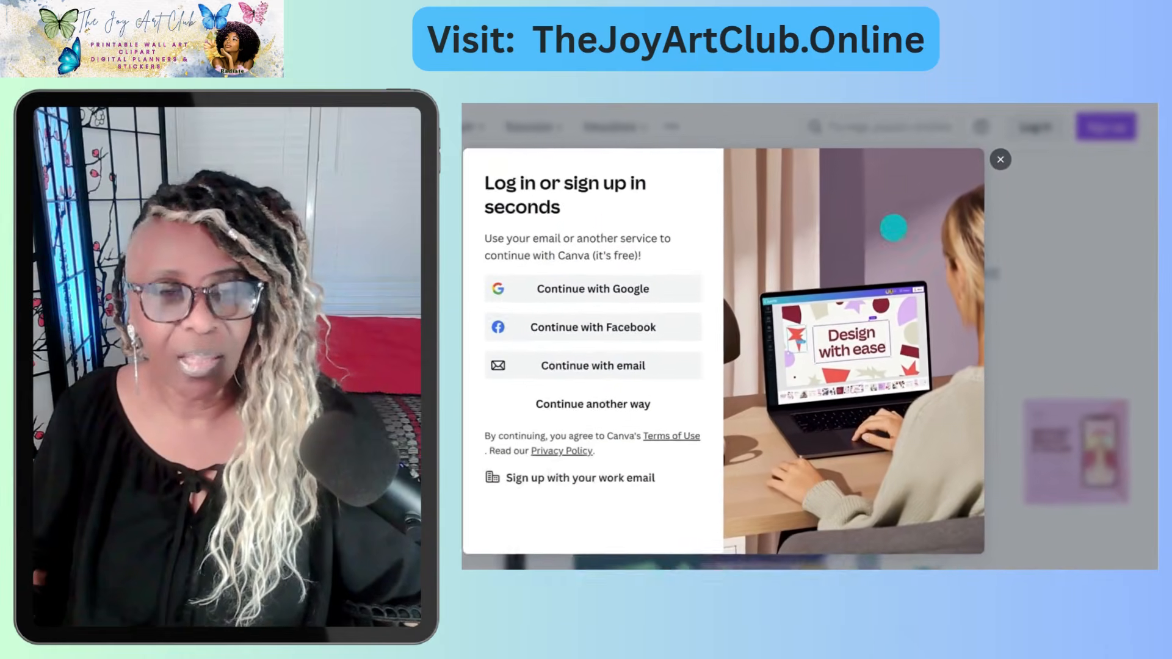
pyautogui.click(708, 348)
pyautogui.click(552, 268)
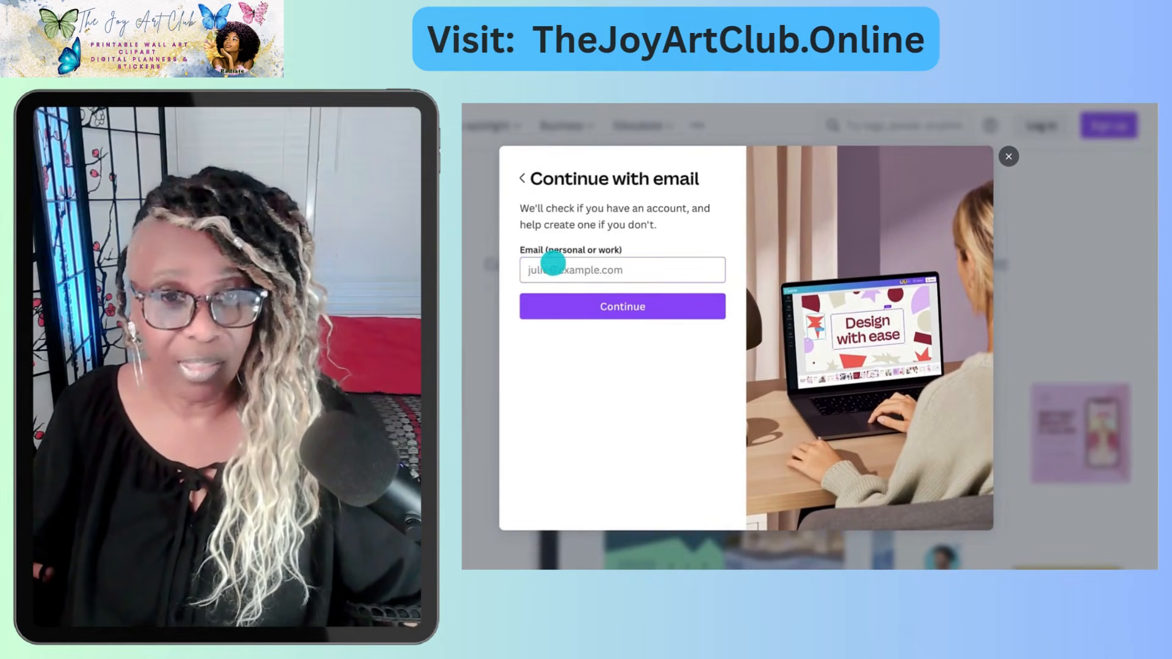
pyautogui.click(560, 299)
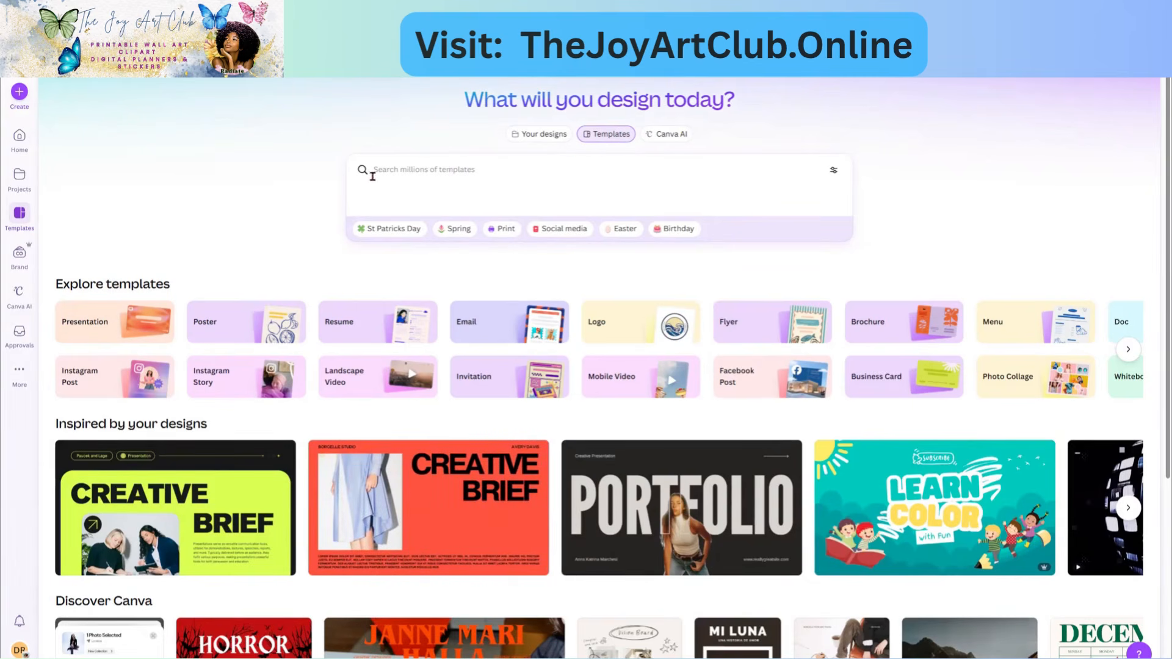
# - Search the Canva templates for 'poster'
pyautogui.click(392, 173)
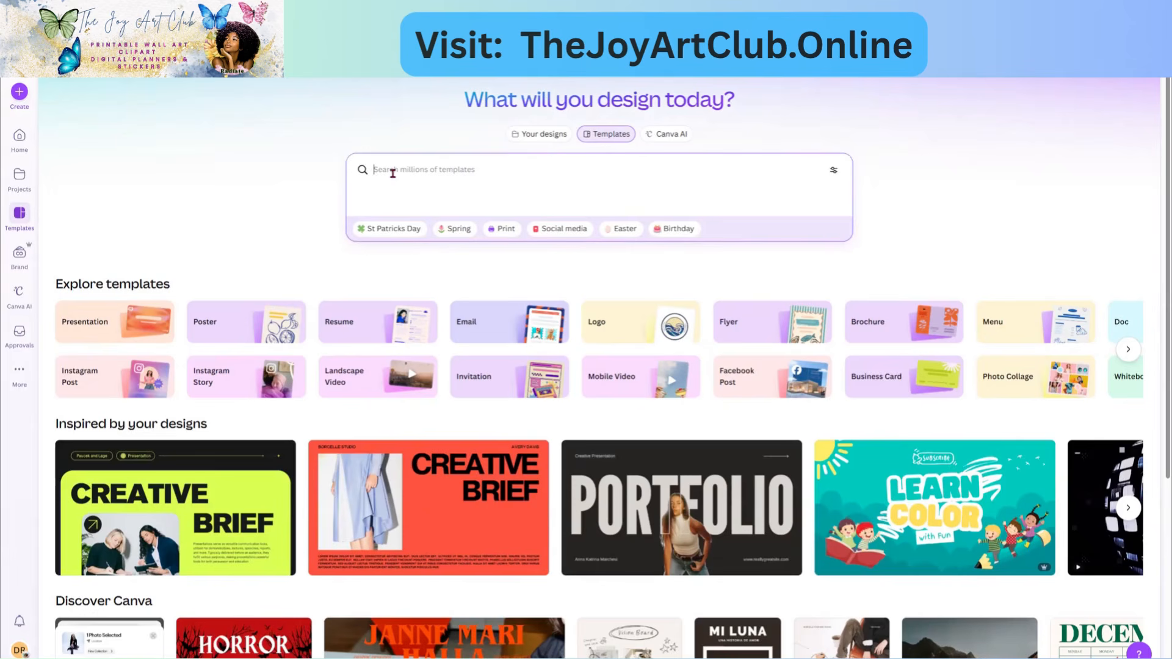
pyautogui.write('poster')
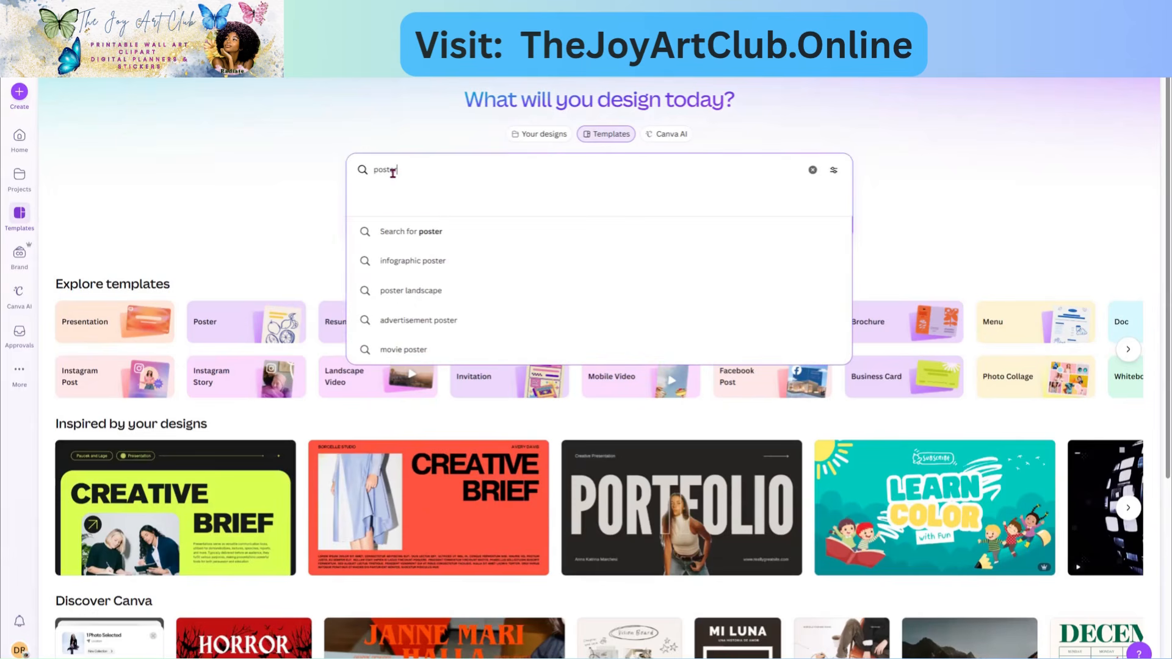
pyautogui.press('Return')
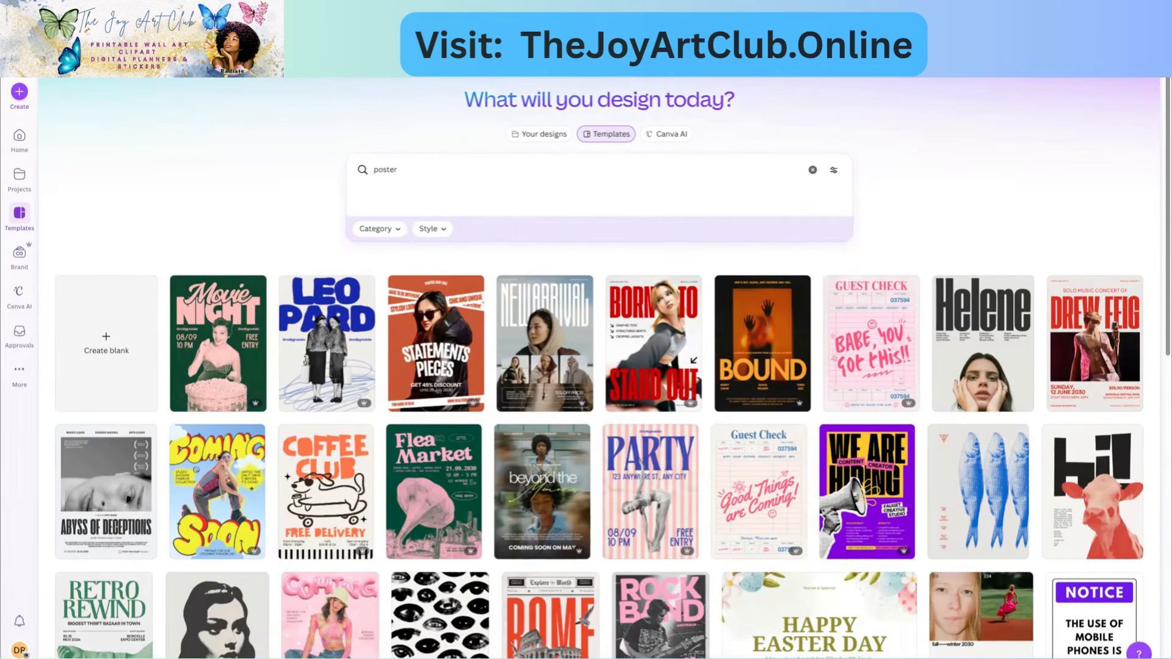
# - Favourite the pink BAZAR Vintage poster in the results and open it for editing
pyautogui.scroll(-4, 459, 437)
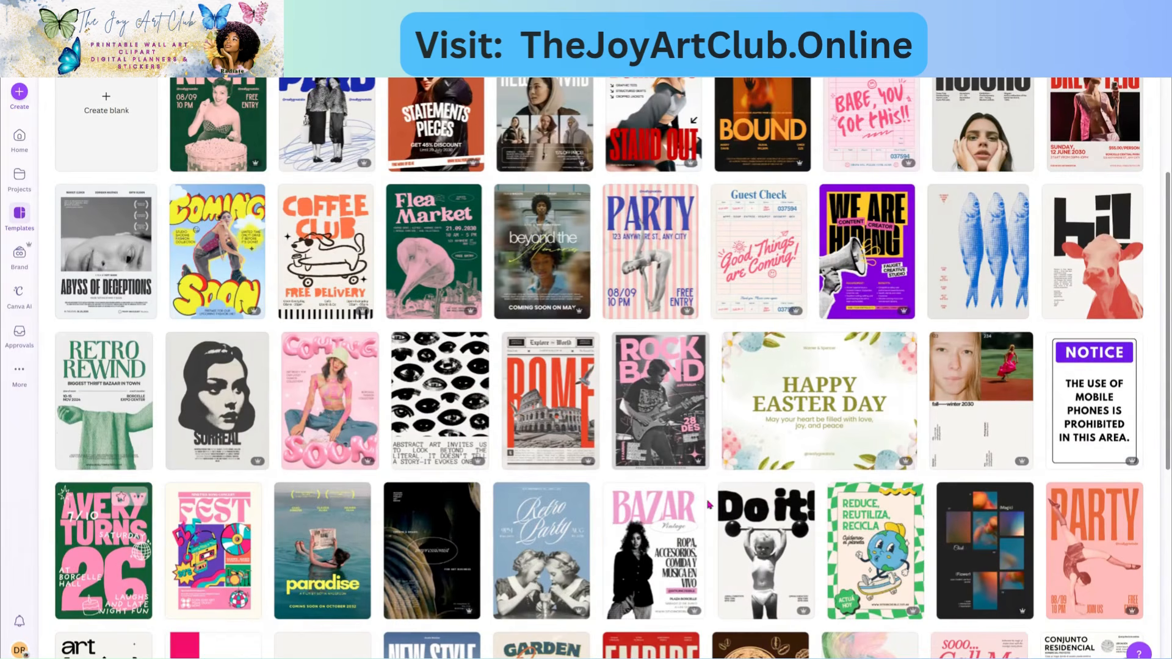
pyautogui.scroll(-2, 656, 489)
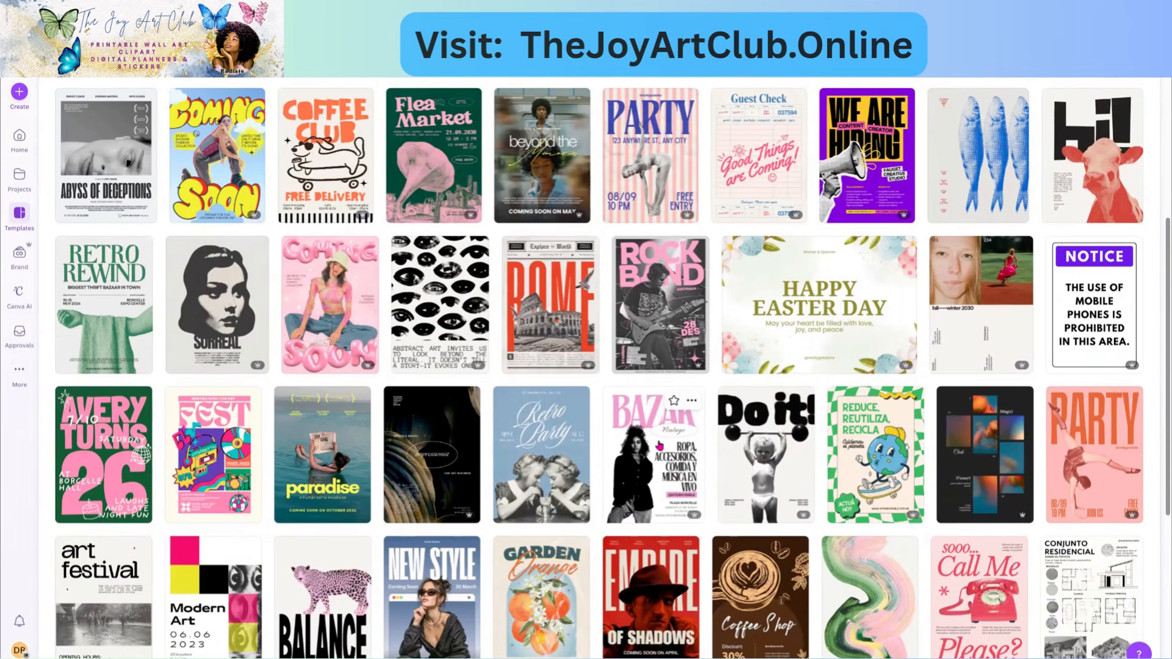
pyautogui.click(674, 404)
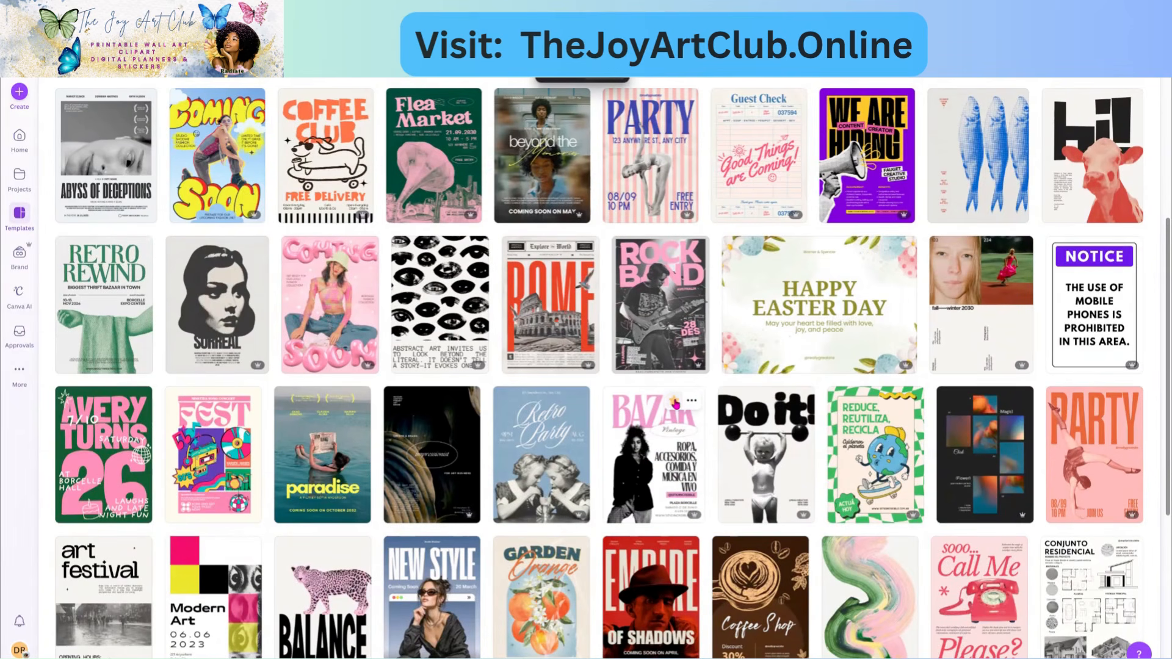
pyautogui.click(652, 473)
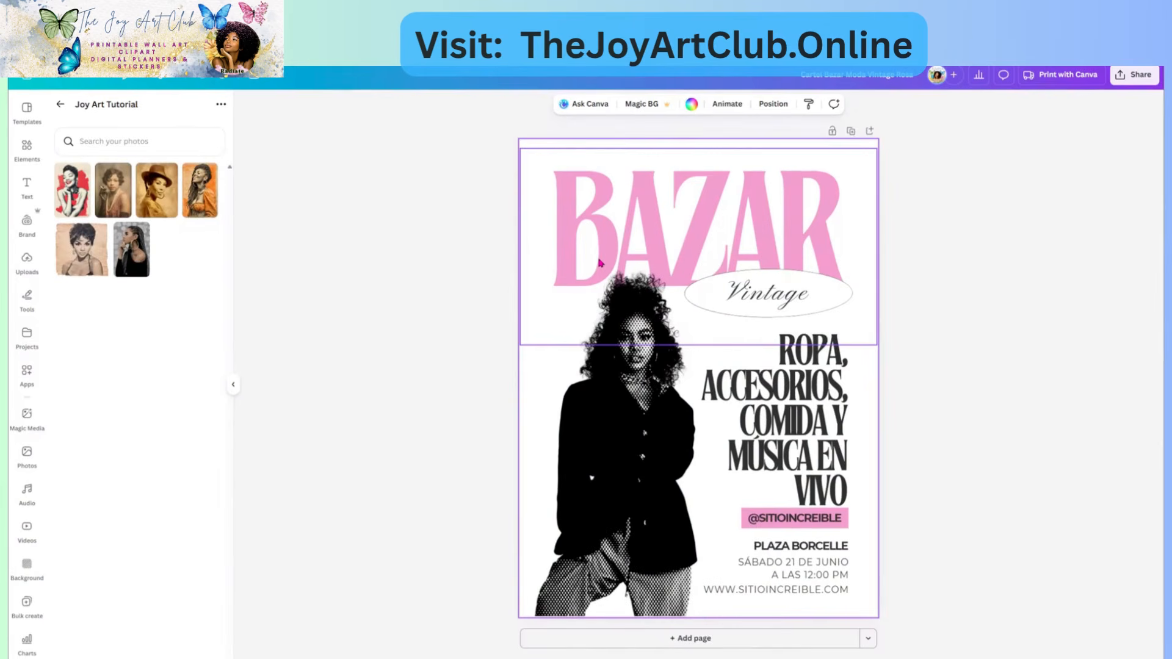
# - Delete the black-and-white woman photo from the BAZAR poster
pyautogui.click(617, 412)
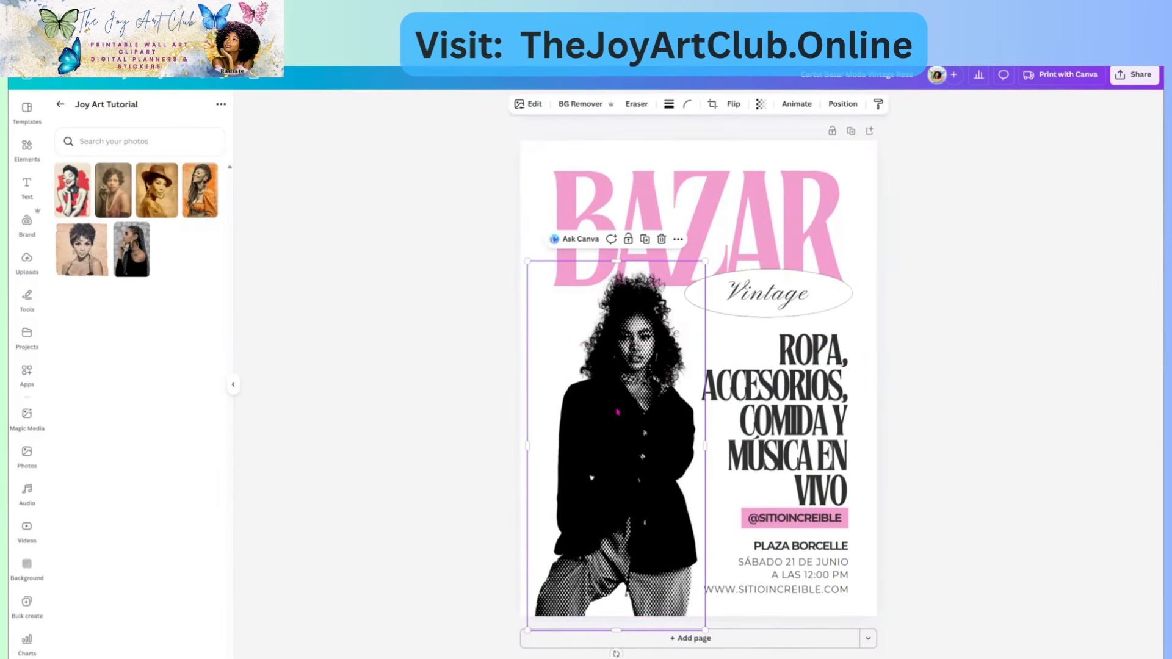
pyautogui.click(661, 240)
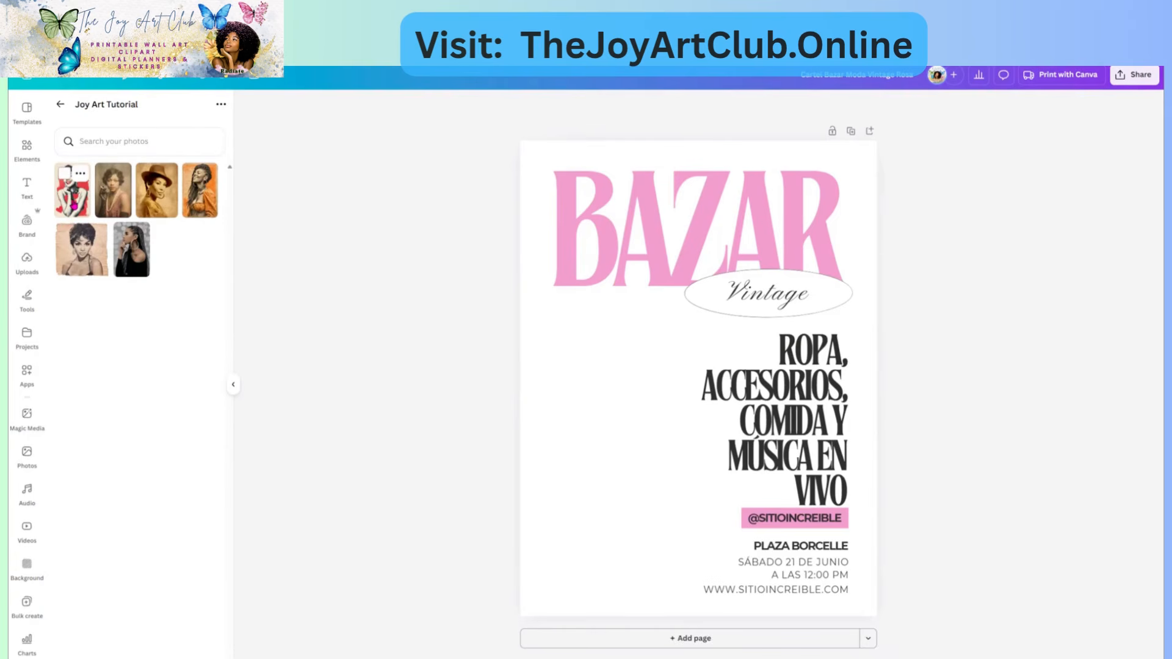
# - Add the first uploaded vintage woman photo with red hearts, then enlarge and centre it over the poster
pyautogui.click(72, 191)
pyautogui.moveTo(683, 404); pyautogui.dragTo(644, 427)
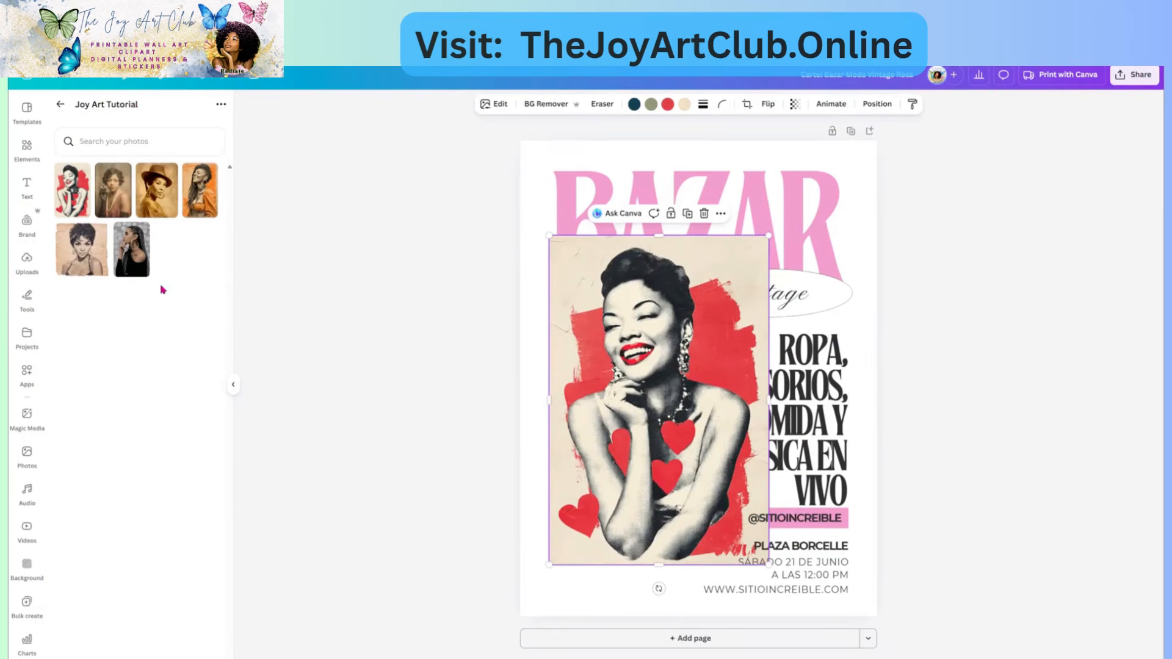
pyautogui.moveTo(645, 421)
pyautogui.mouseDown()
pyautogui.moveTo(628, 452)
pyautogui.moveTo(635, 436)
pyautogui.mouseUp()
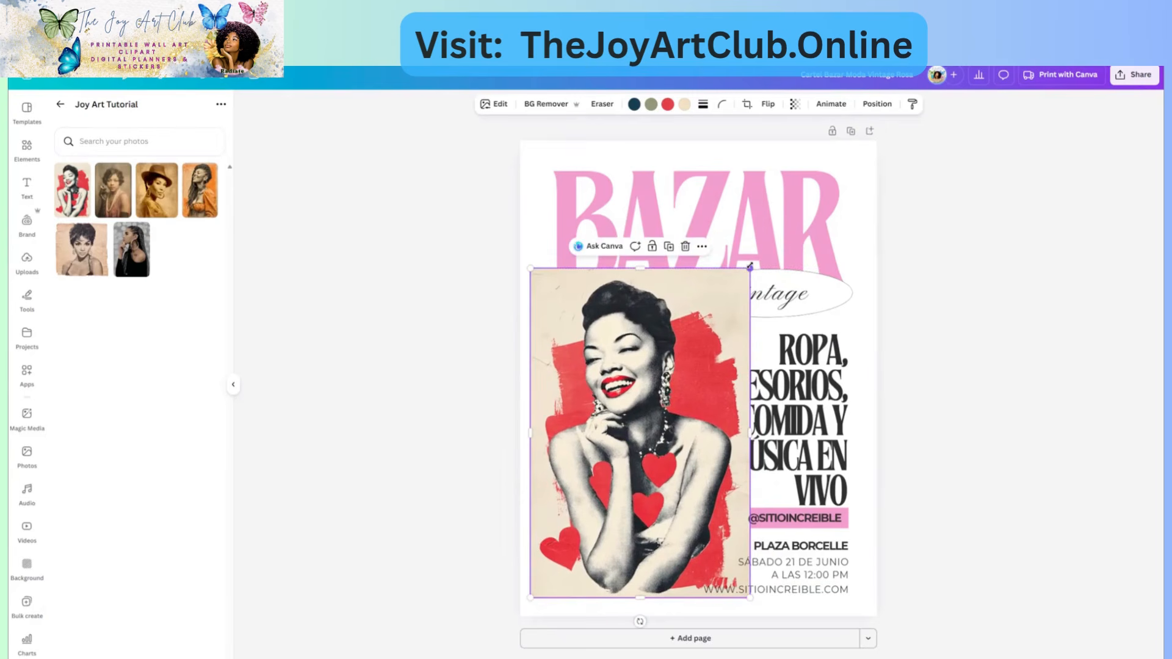
pyautogui.moveTo(848, 187); pyautogui.dragTo(870, 186)
pyautogui.moveTo(795, 259)
pyautogui.mouseDown()
pyautogui.moveTo(837, 252)
pyautogui.moveTo(794, 259)
pyautogui.moveTo(790, 272)
pyautogui.moveTo(799, 256)
pyautogui.mouseUp()
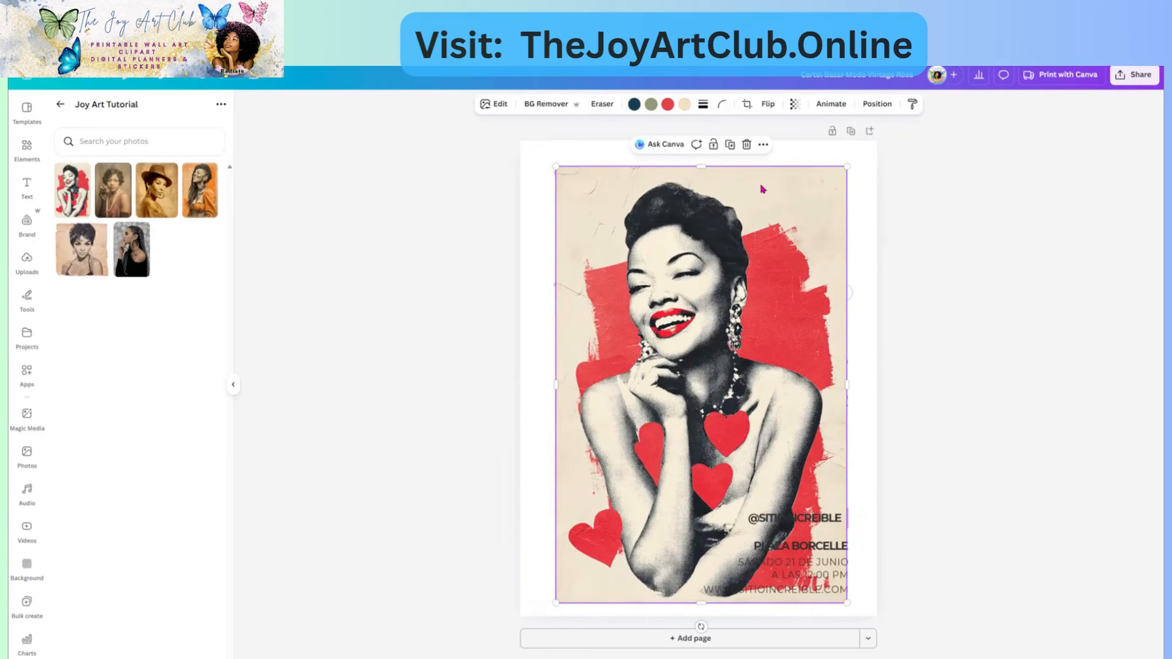
pyautogui.moveTo(763, 232); pyautogui.dragTo(692, 212)
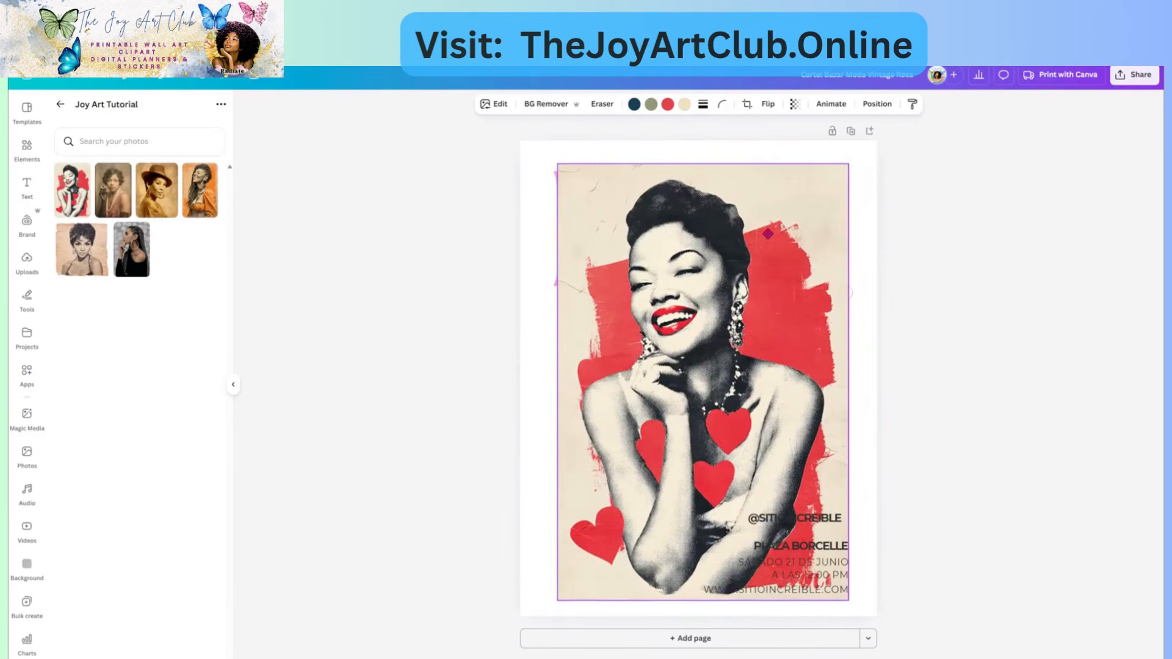
pyautogui.click(755, 237)
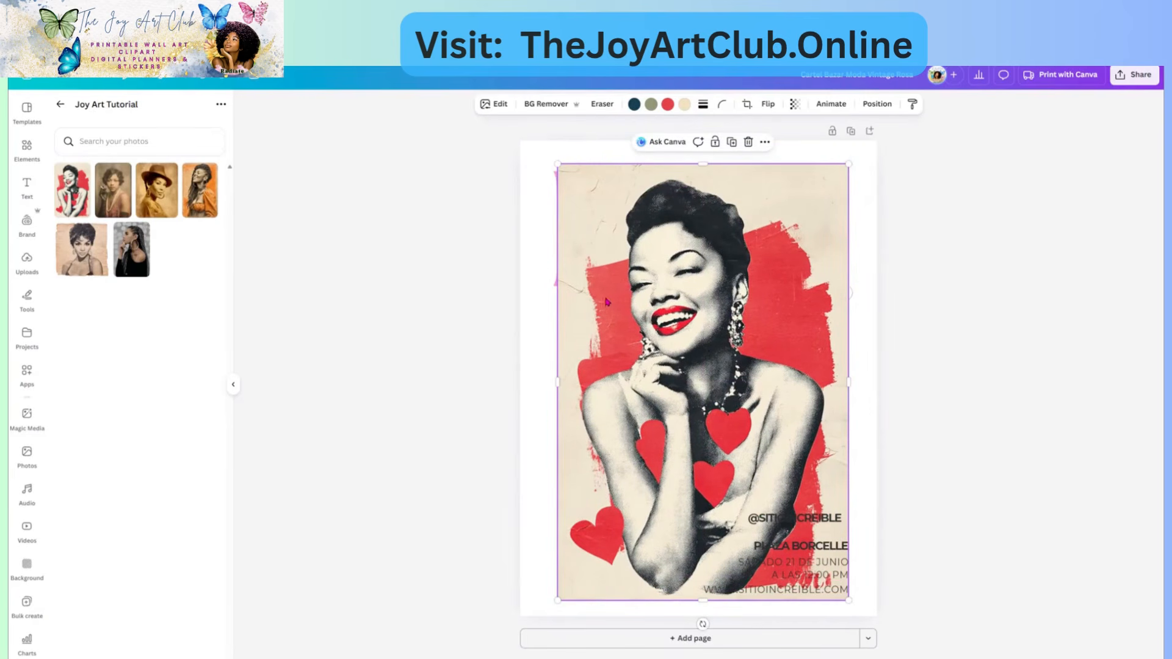
pyautogui.moveTo(786, 203)
pyautogui.mouseDown()
pyautogui.moveTo(751, 200)
pyautogui.moveTo(769, 200)
pyautogui.mouseUp()
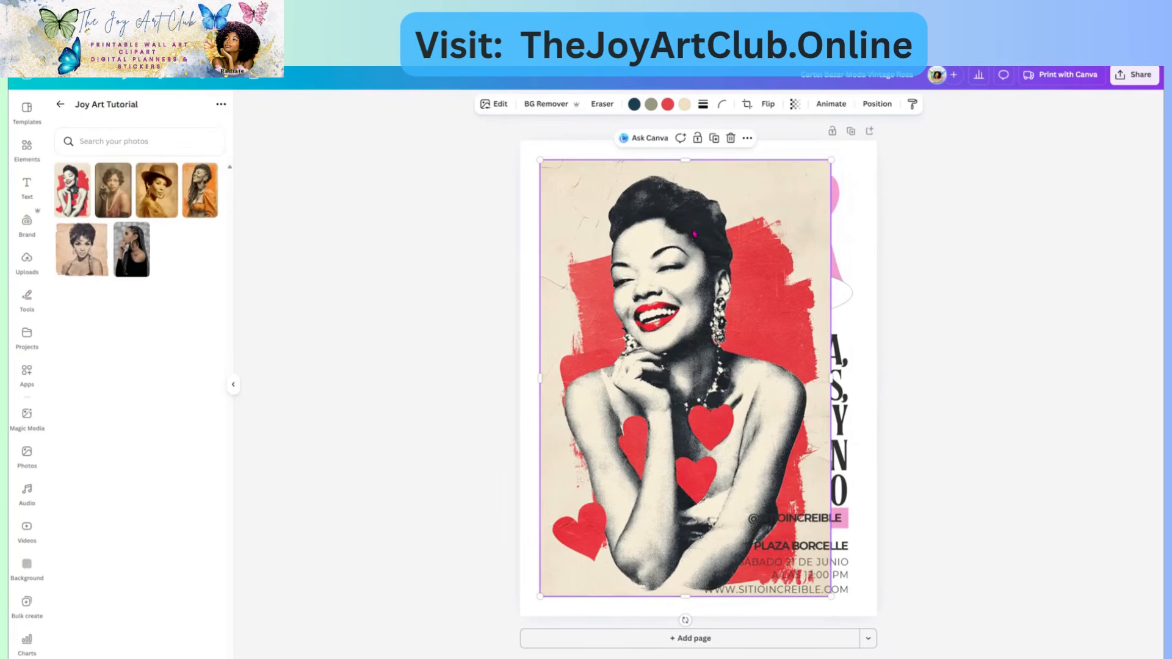
# - Set the woman photo as the page background and move the pink BAZAR text to the middle
pyautogui.rightClick(744, 210)
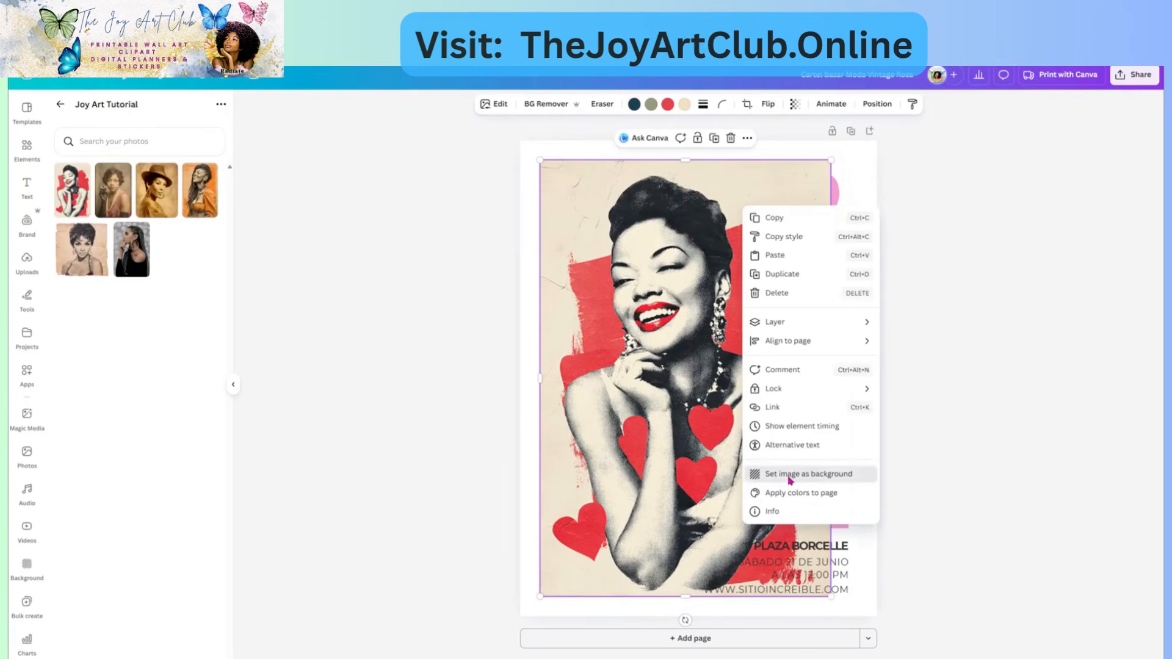
pyautogui.click(789, 480)
pyautogui.moveTo(668, 259); pyautogui.dragTo(663, 427)
# - Duplicate the page as Page 2, then select the Vintage oval group on Page 1
pyautogui.click(802, 294)
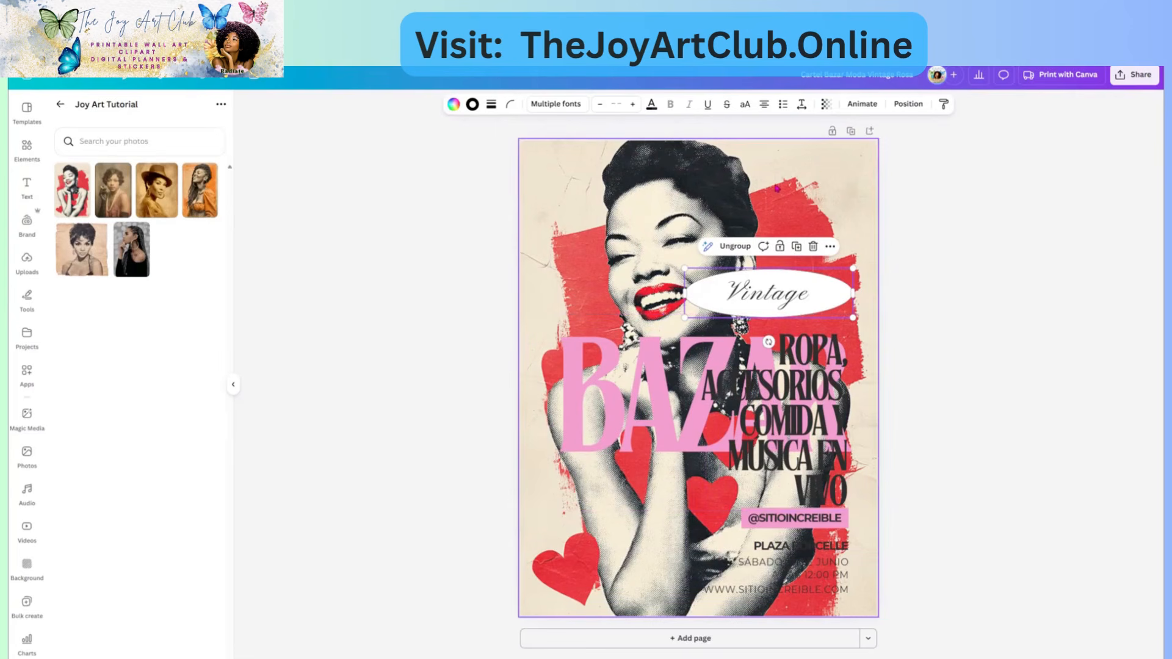
pyautogui.click(850, 132)
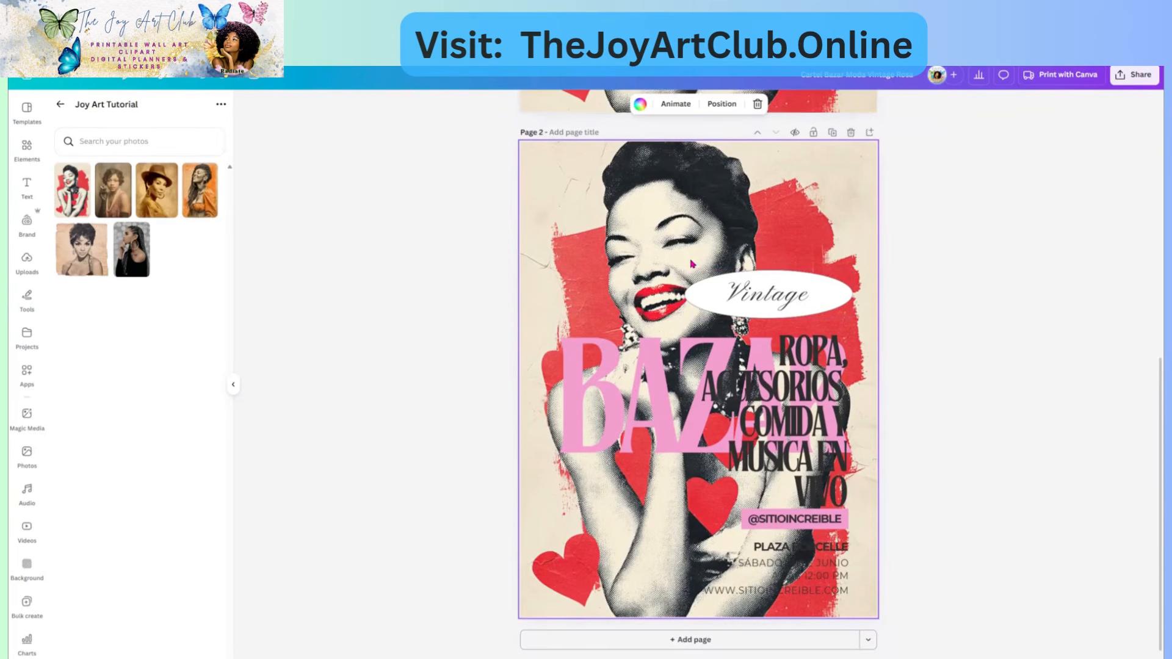
pyautogui.scroll(1, 751, 379)
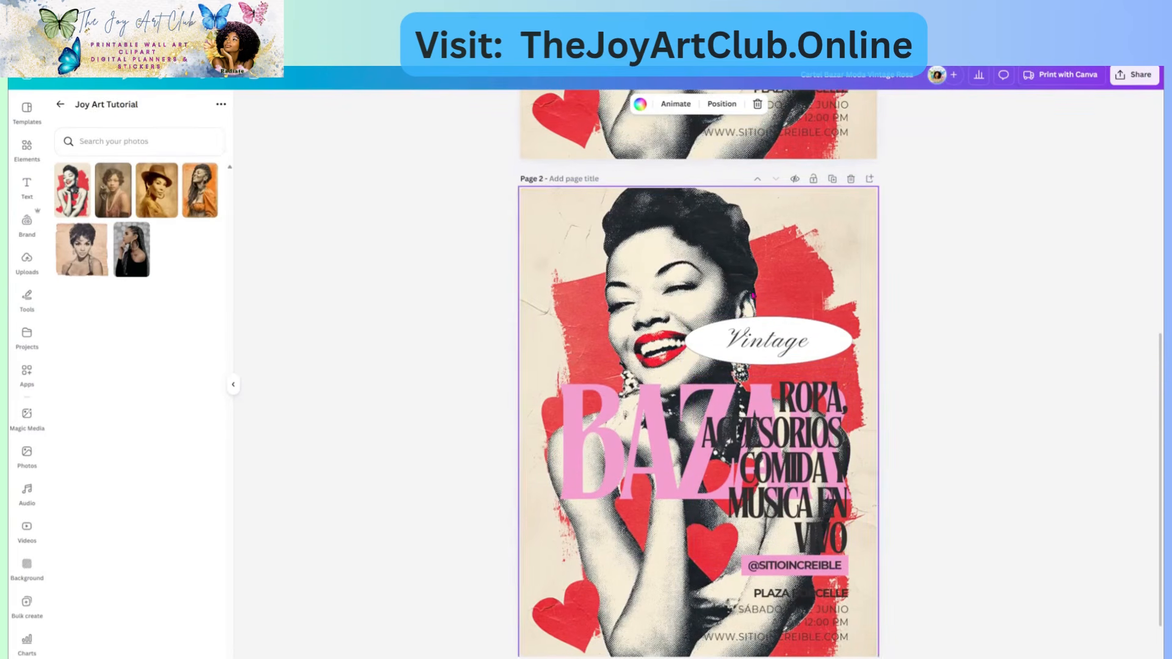
pyautogui.scroll(8, 705, 267)
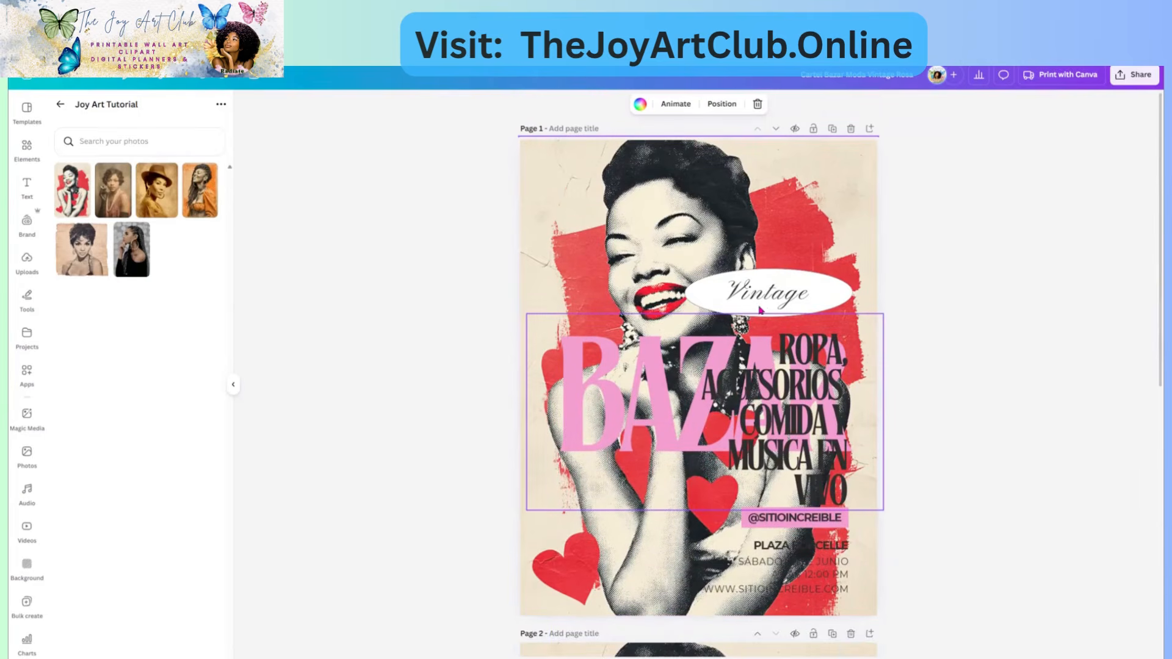
pyautogui.click(776, 301)
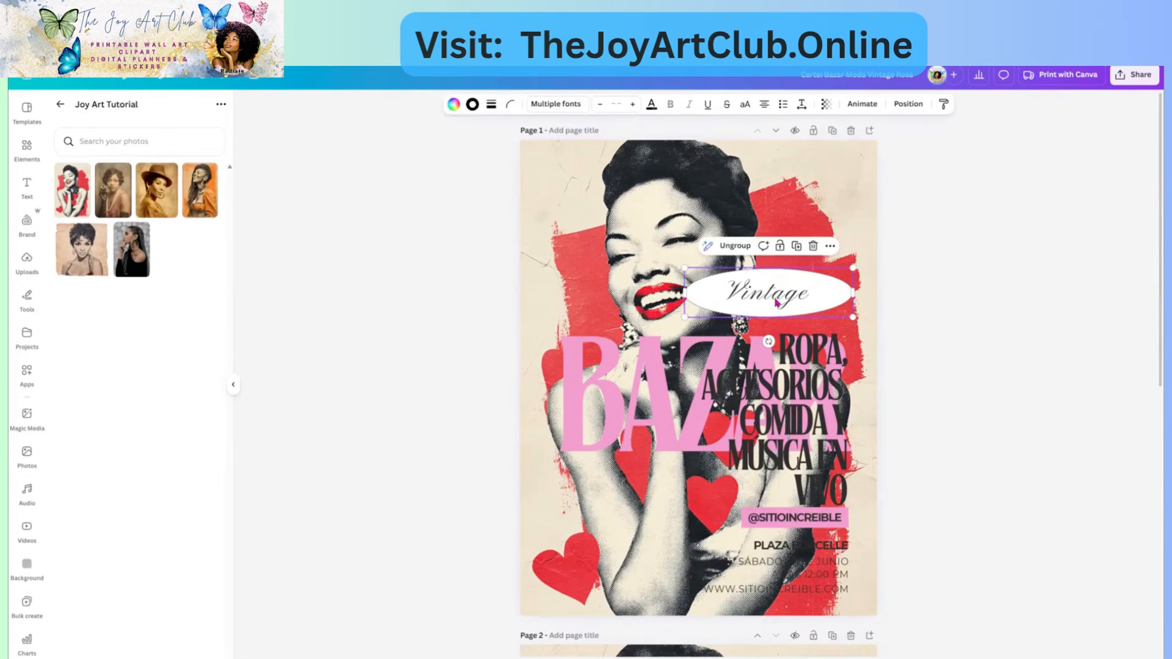
# - Delete the Vintage oval, Spanish side text and bottom event details, then lower the BAZAR title
pyautogui.press('Delete')
pyautogui.click(809, 365)
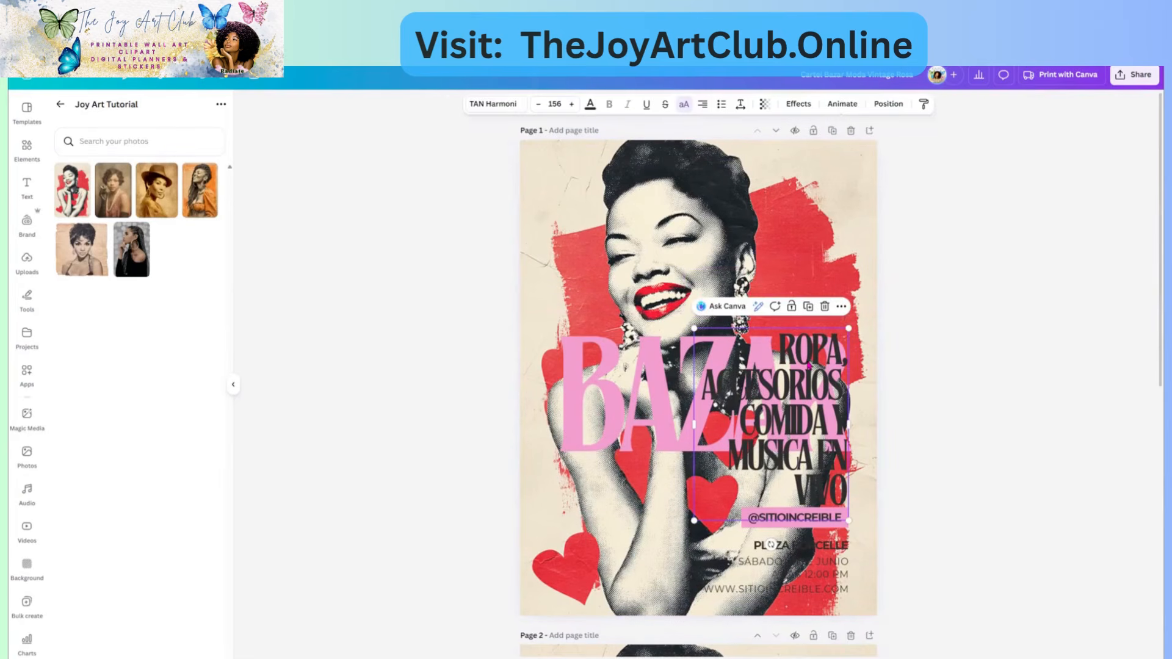
pyautogui.press('Delete')
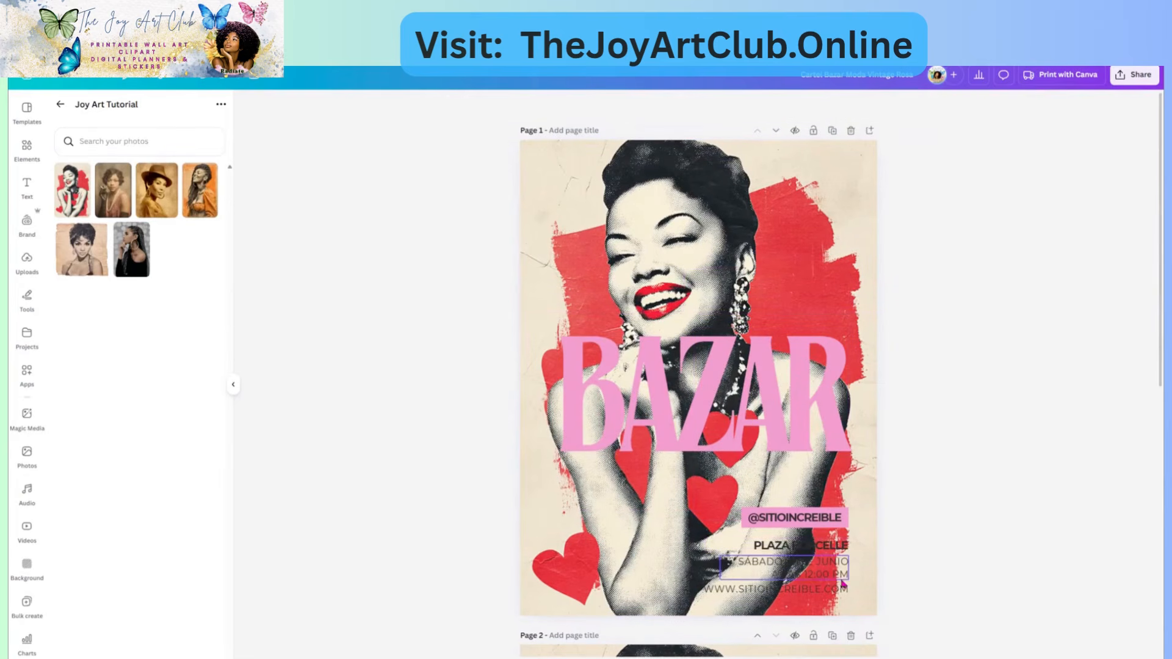
pyautogui.moveTo(779, 542); pyautogui.dragTo(733, 550)
pyautogui.press('Delete')
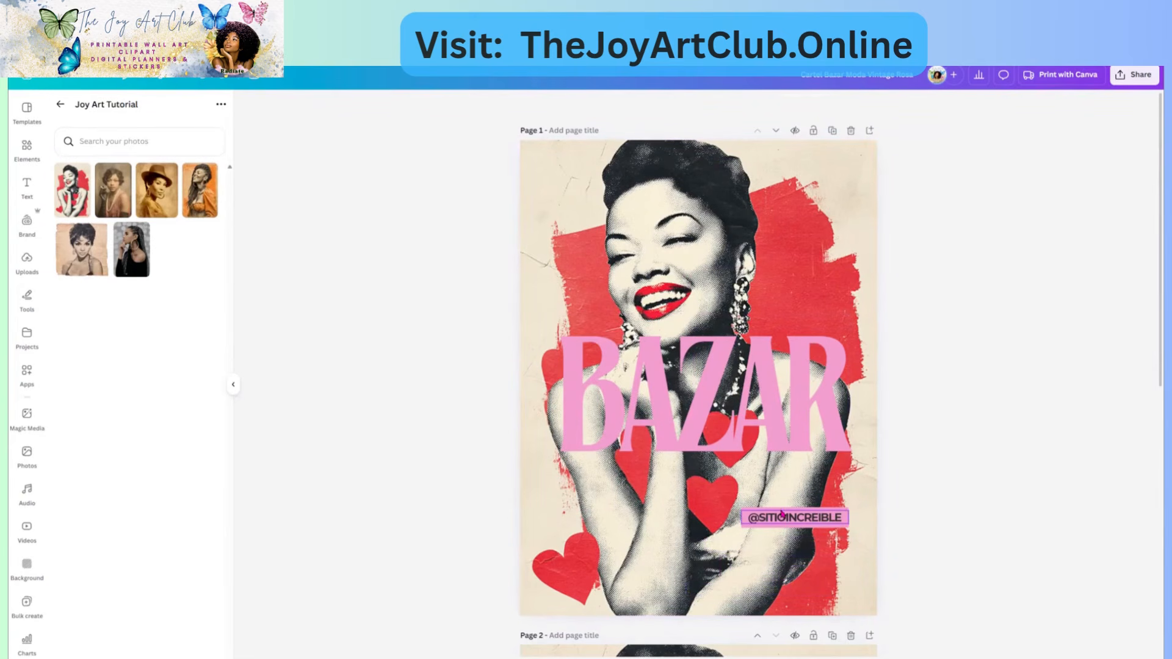
pyautogui.click(781, 391)
pyautogui.moveTo(781, 435); pyautogui.dragTo(778, 531)
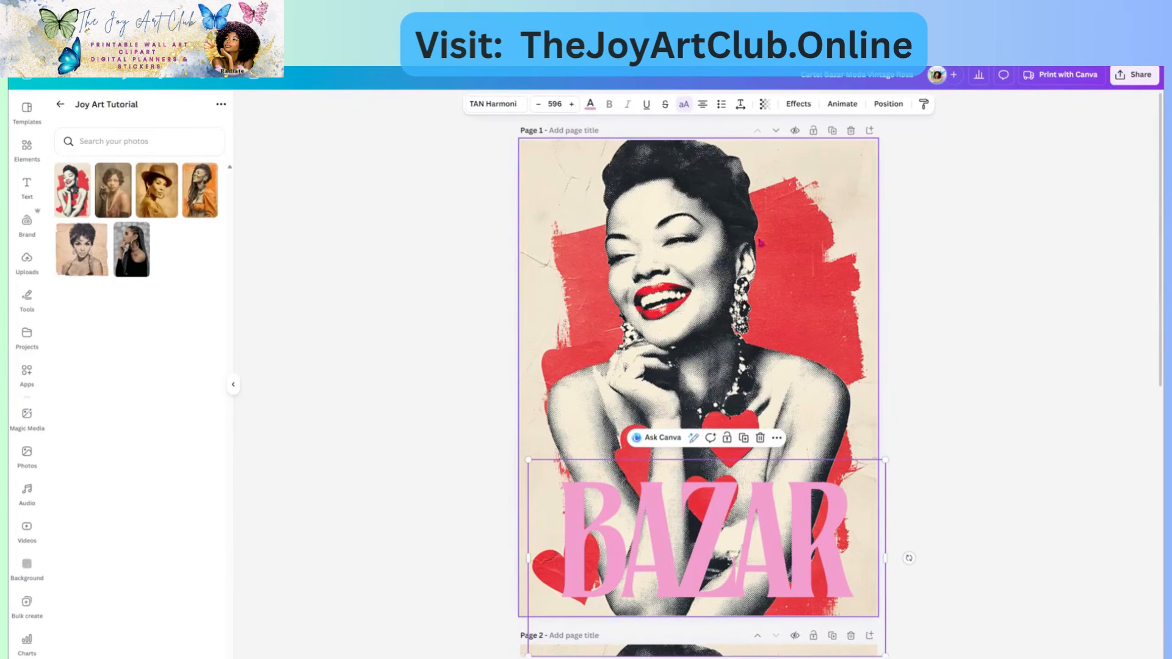
# - Replace the BAZAR title wording with CLASSY
pyautogui.doubleClick(779, 549)
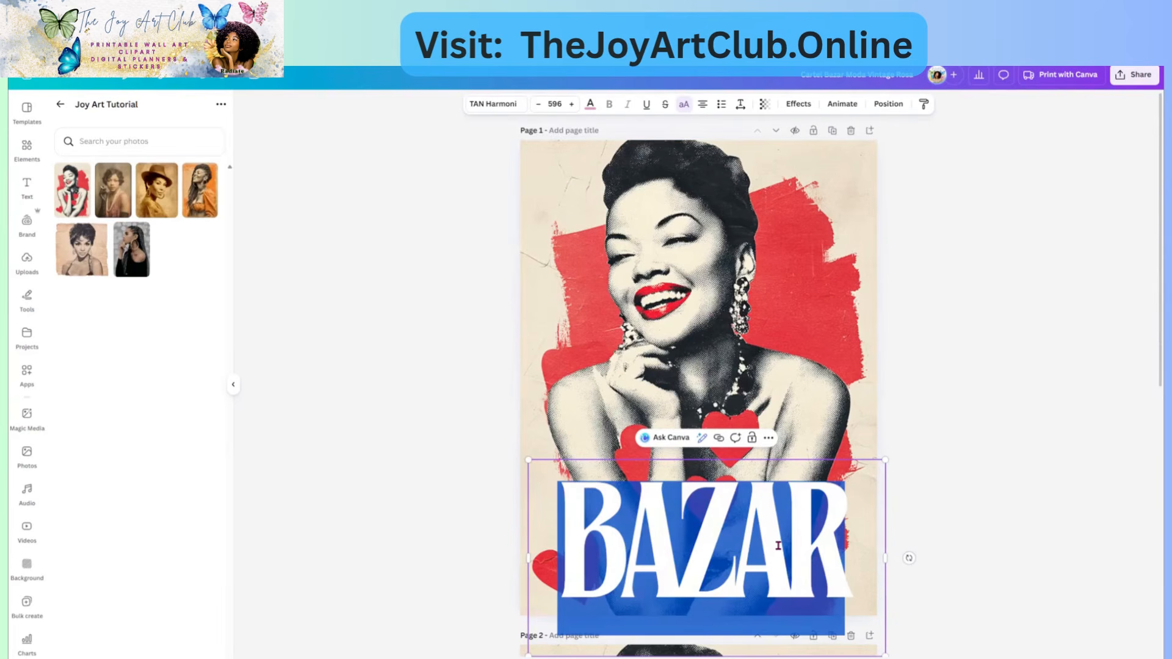
pyautogui.click(952, 427)
pyautogui.doubleClick(738, 526)
pyautogui.write('CLASS')
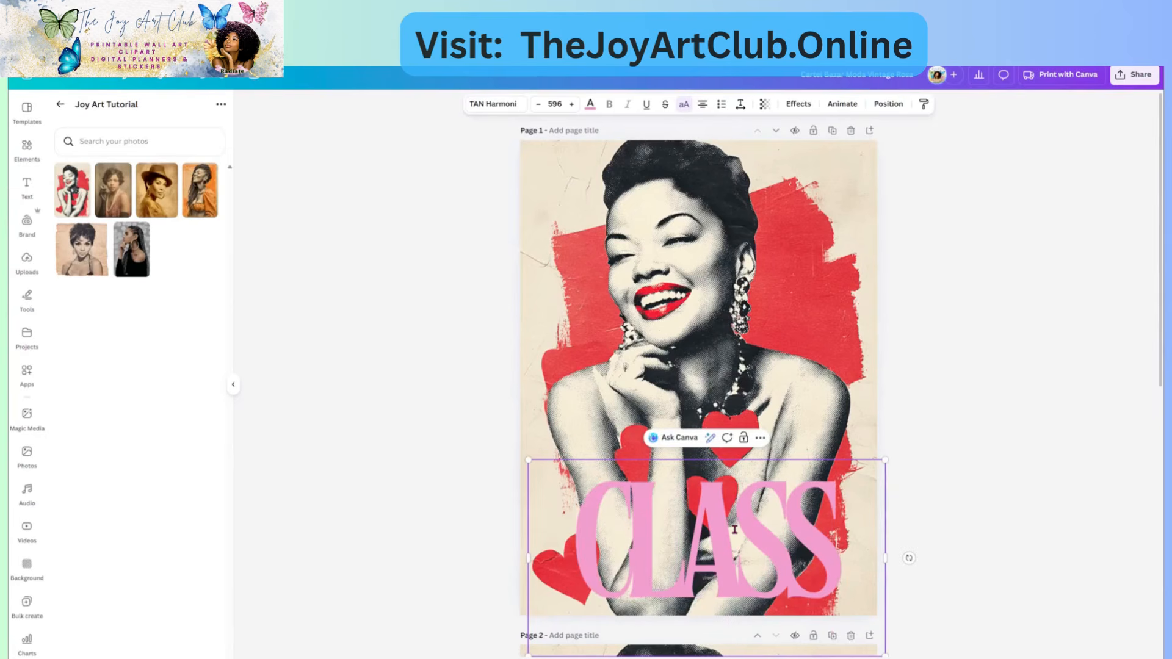
pyautogui.click(470, 518)
pyautogui.moveTo(671, 541); pyautogui.dragTo(666, 538)
pyautogui.click(852, 550)
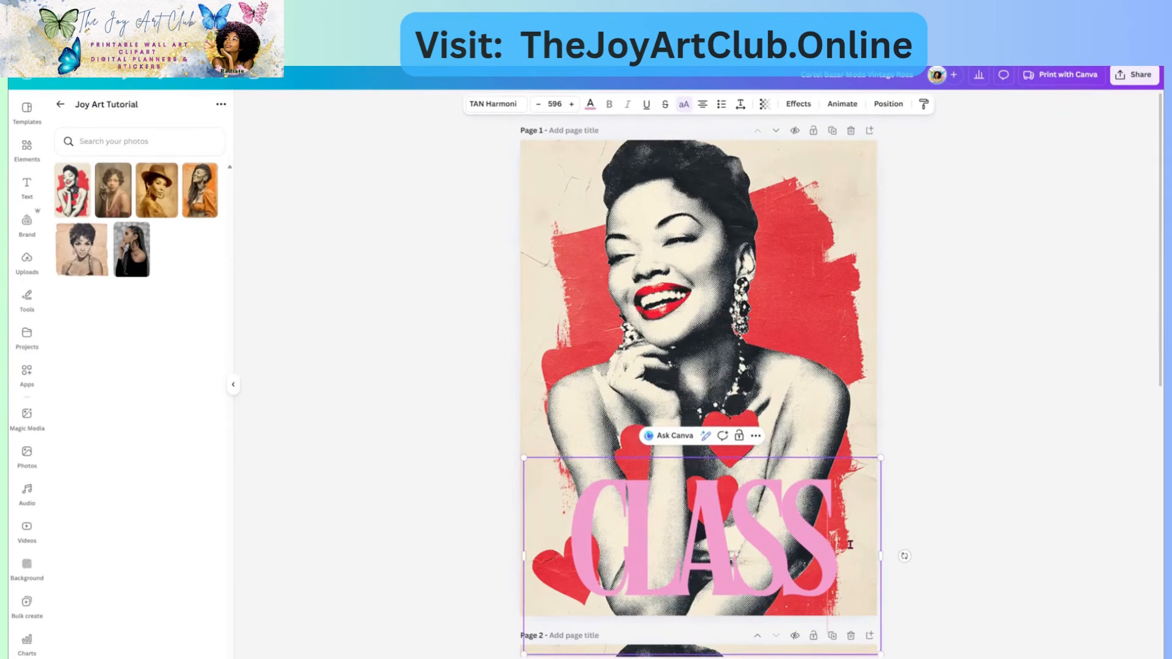
pyautogui.write('Y')
# - Position the CLASSY title across the bottom of the poster
pyautogui.click(494, 513)
pyautogui.click(723, 543)
pyautogui.moveTo(723, 544); pyautogui.dragTo(717, 481)
pyautogui.click(728, 510)
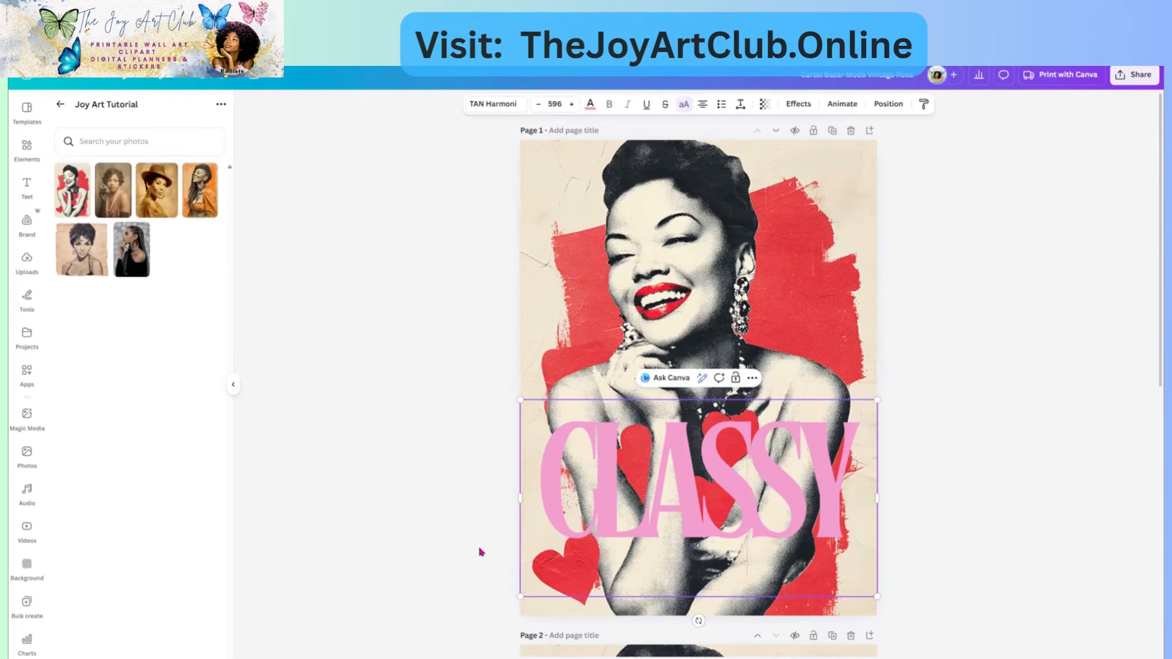
pyautogui.click(514, 536)
pyautogui.moveTo(710, 540); pyautogui.dragTo(722, 568)
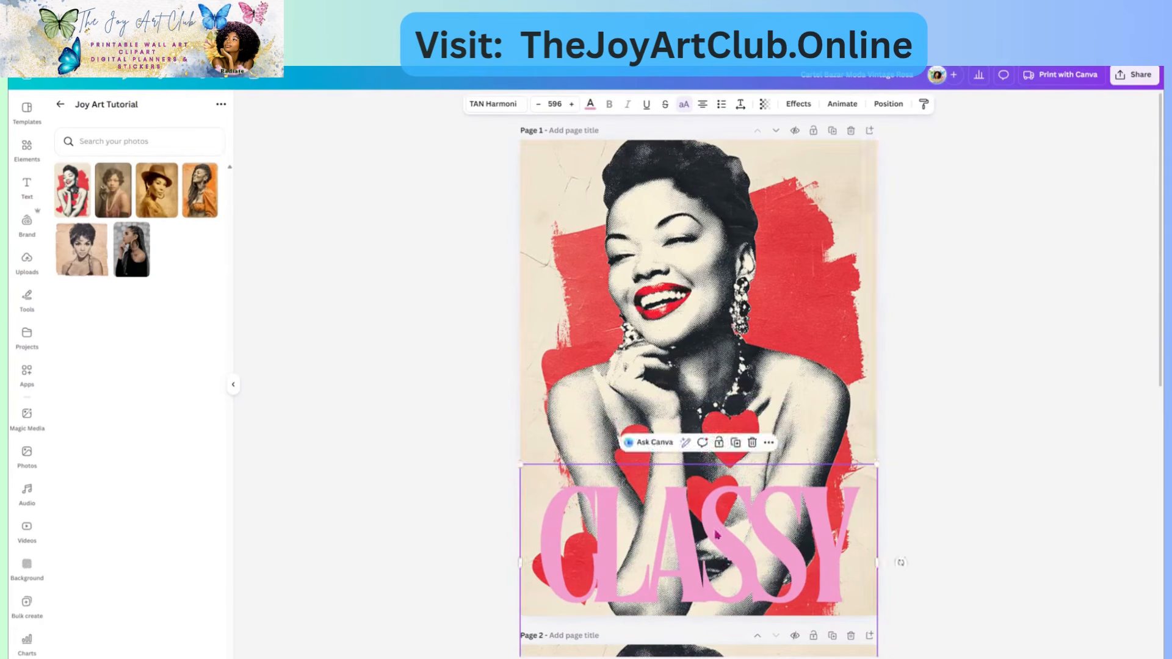
# - Change CLASSY's colour from pink to the red photo-colour swatch, then bring up Effects
pyautogui.click(588, 106)
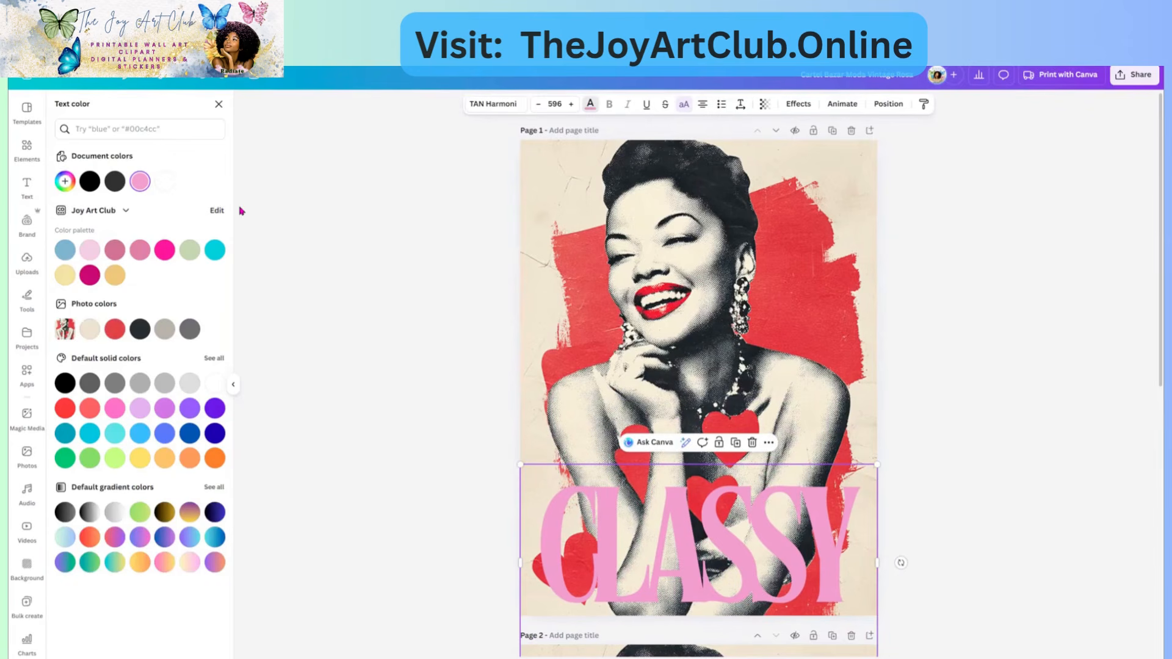
pyautogui.click(115, 329)
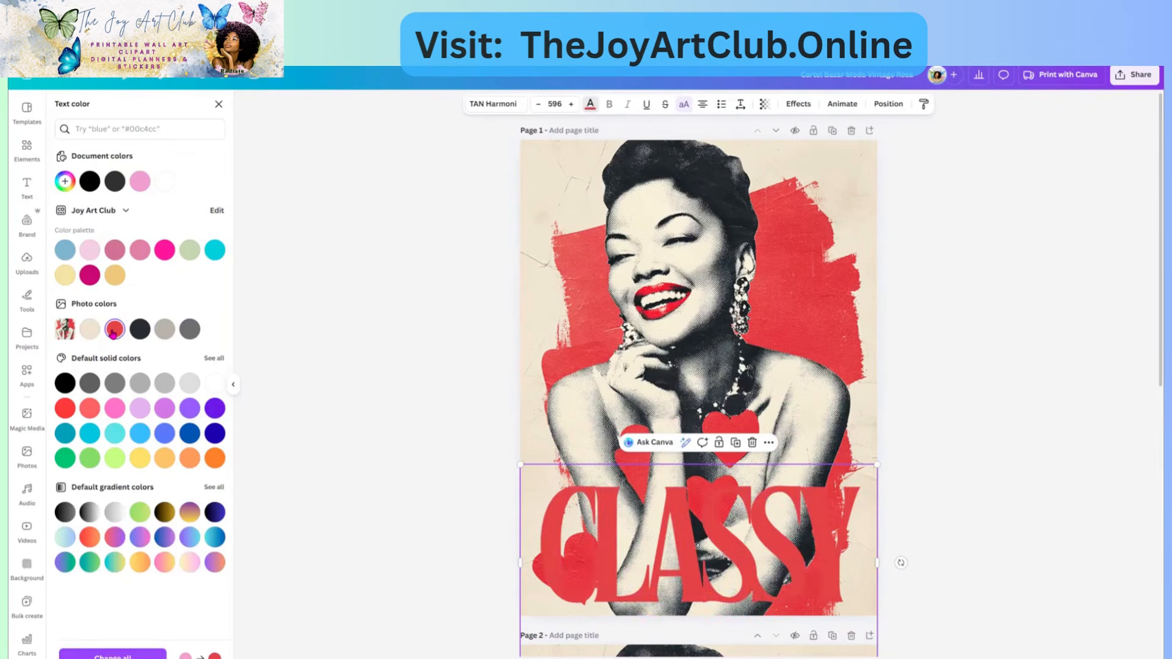
pyautogui.click(793, 108)
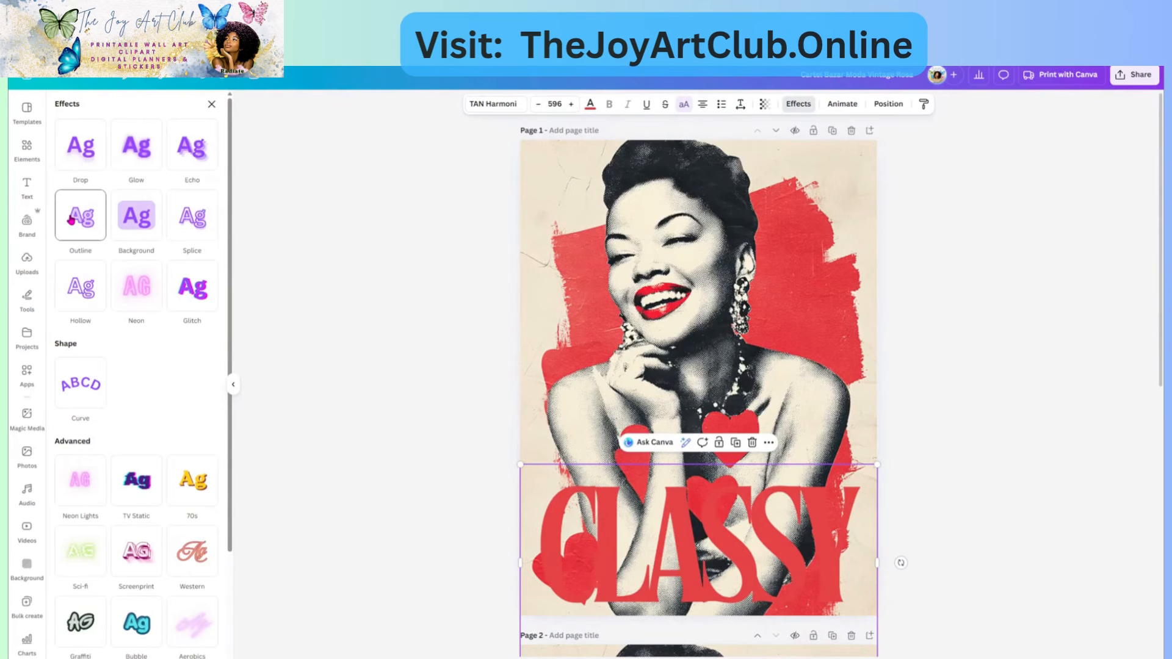
# - Add a black Outline effect at thickness 23 to CLASSY and nudge the title lower
pyautogui.click(71, 220)
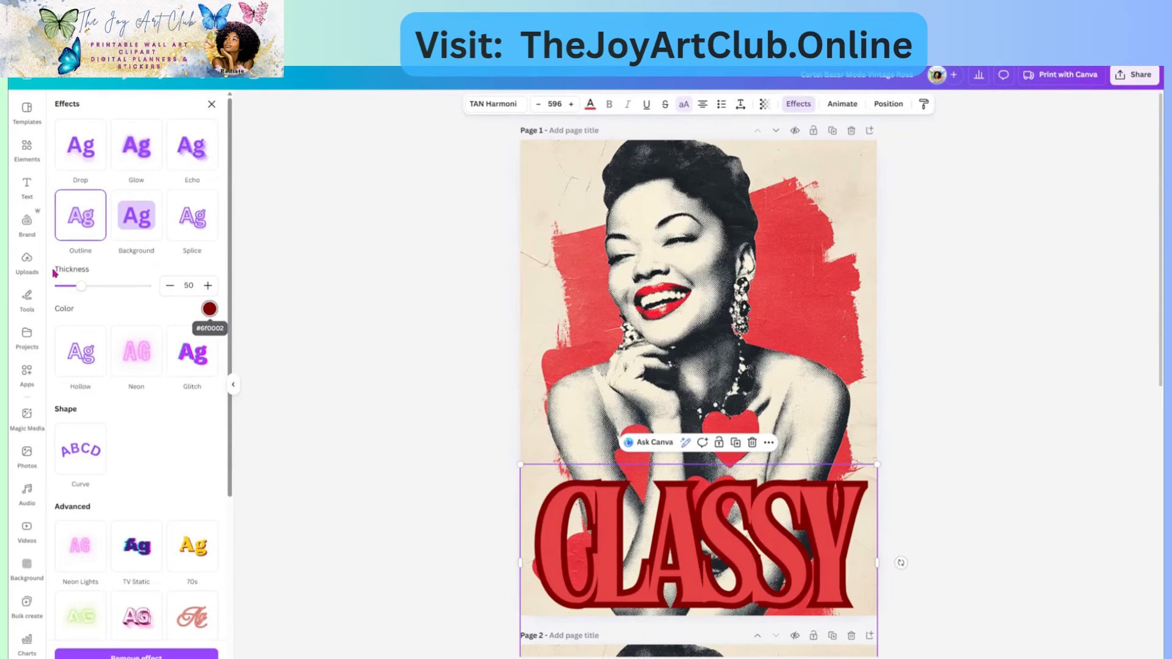
pyautogui.moveTo(81, 285); pyautogui.dragTo(70, 287)
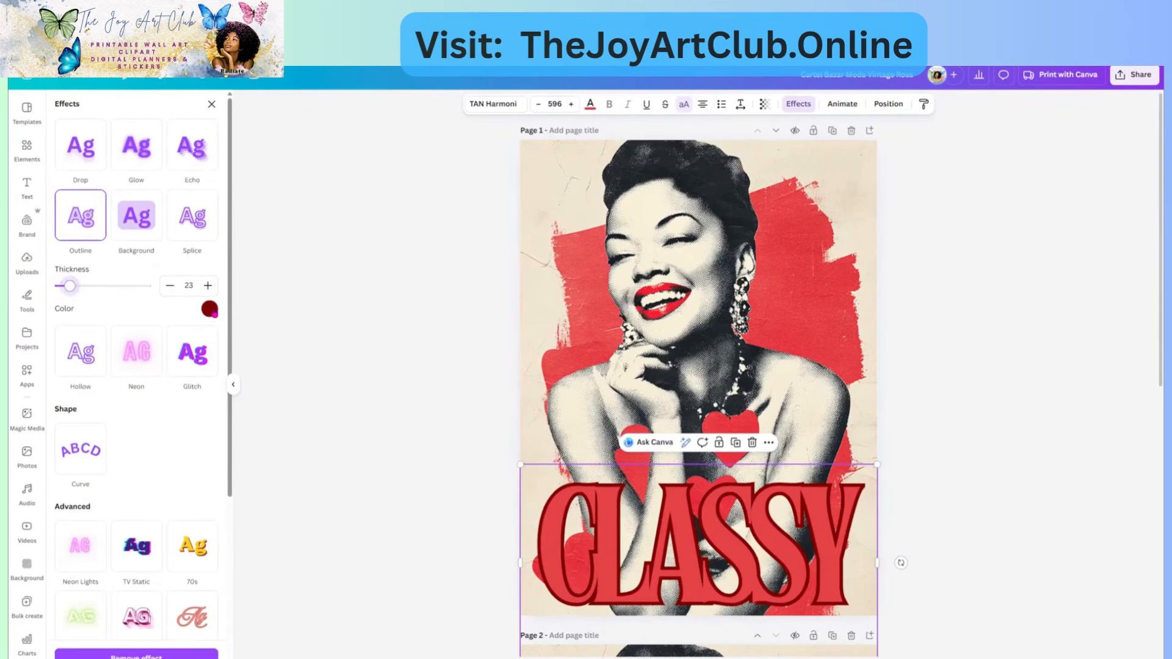
pyautogui.click(211, 310)
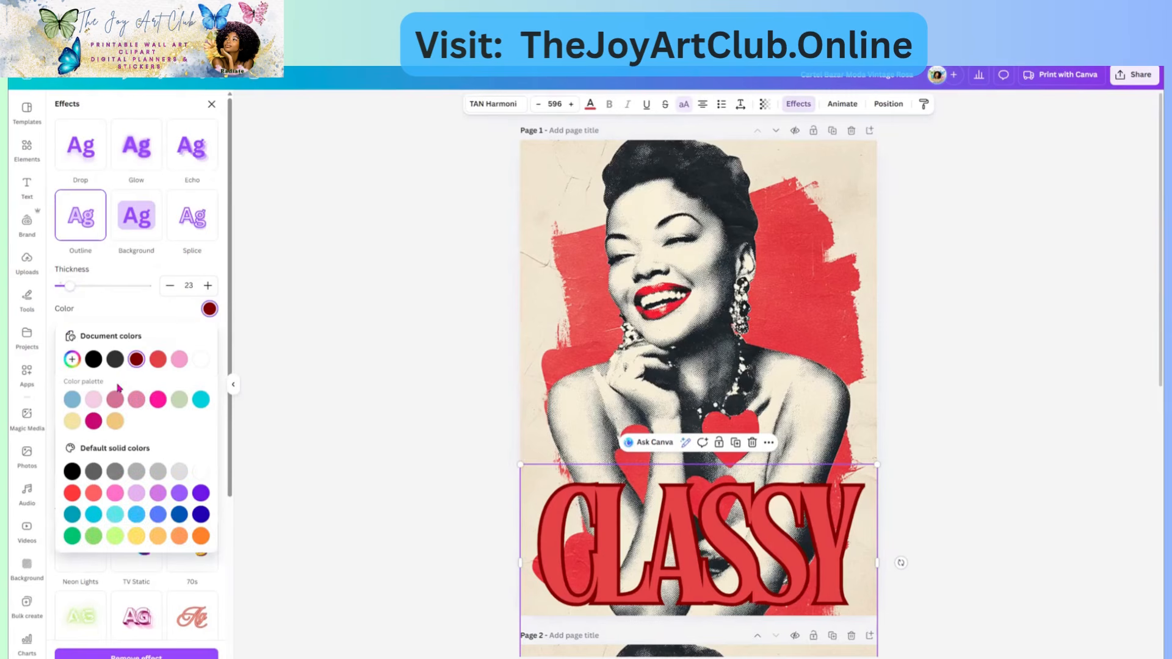
pyautogui.click(95, 362)
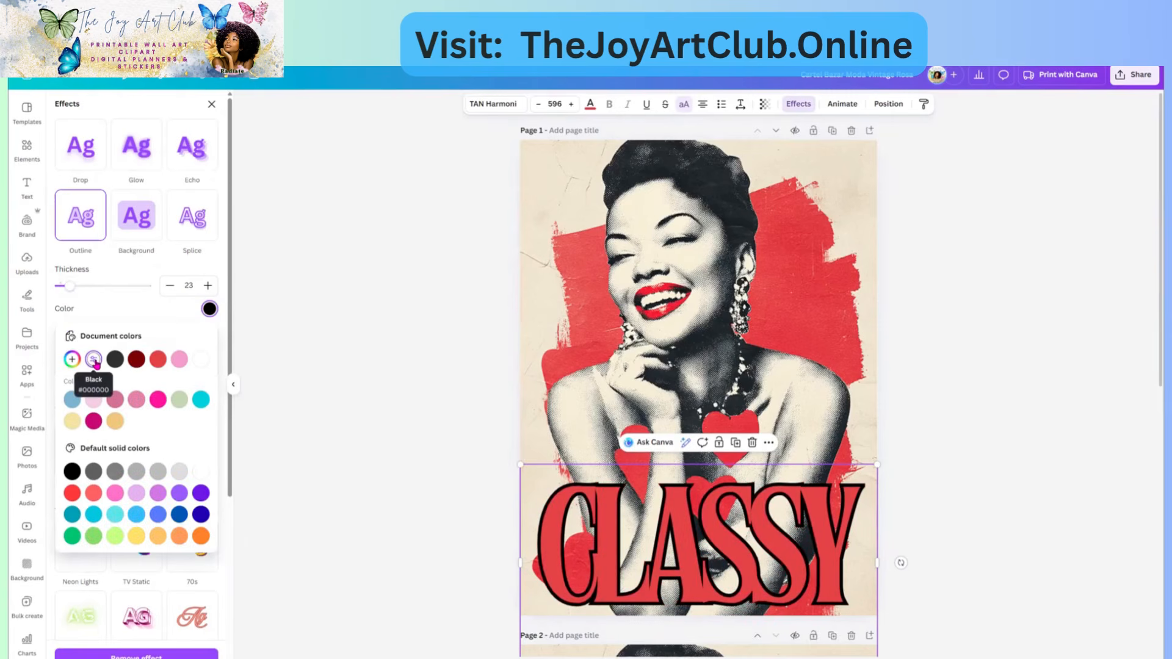
pyautogui.moveTo(671, 565)
pyautogui.mouseDown()
pyautogui.moveTo(683, 579)
pyautogui.moveTo(693, 572)
pyautogui.mouseUp()
pyautogui.click(790, 370)
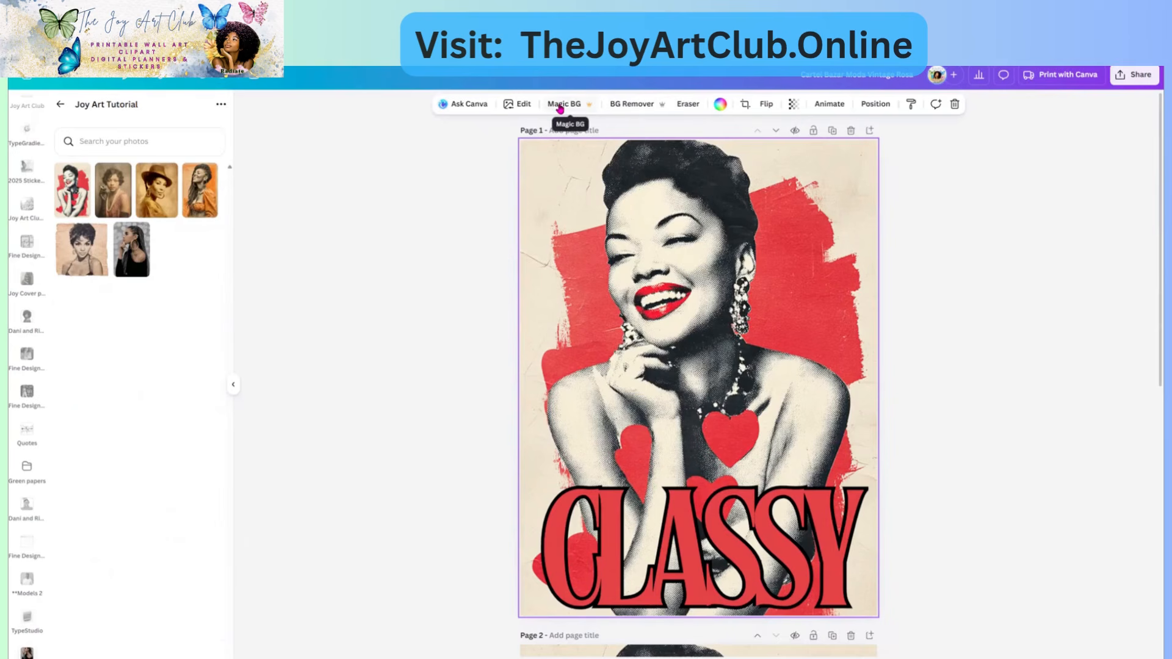
# - Launch Magic Grab on the portrait photo from the Magic Studio edit tools
pyautogui.click(521, 106)
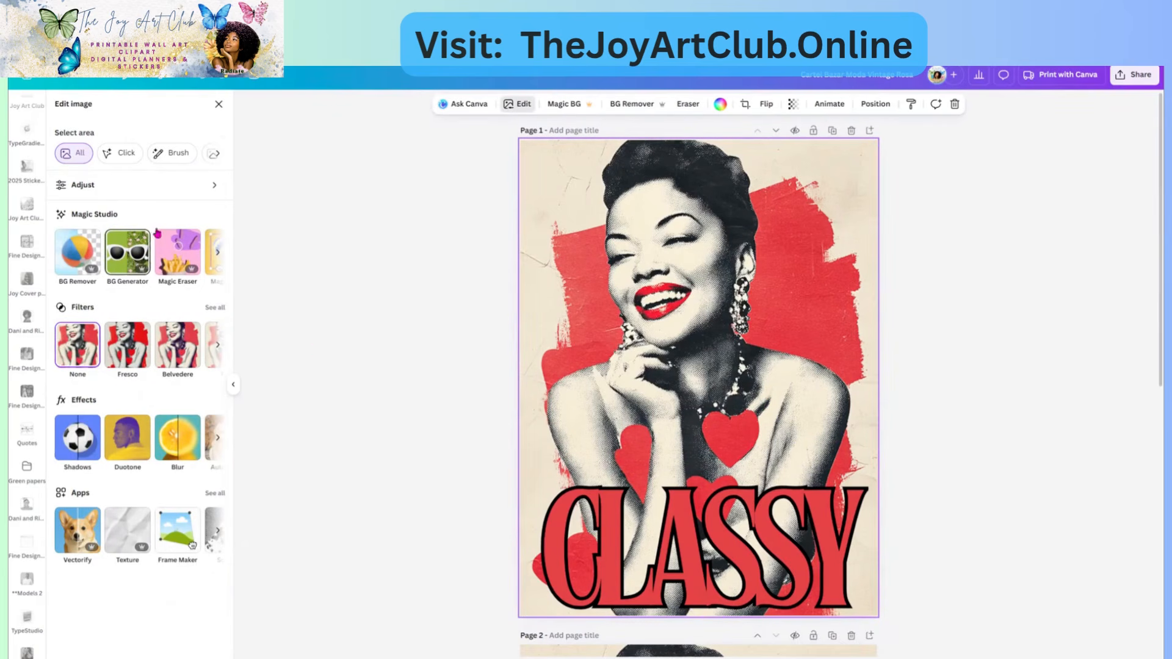
pyautogui.click(220, 253)
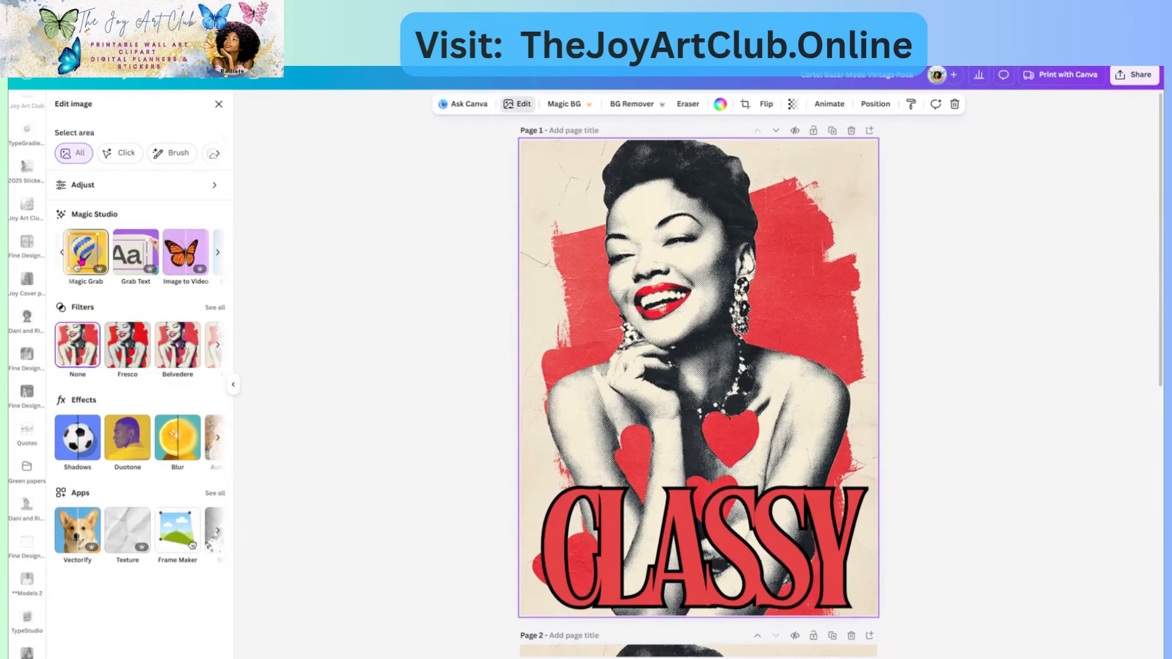
pyautogui.click(83, 261)
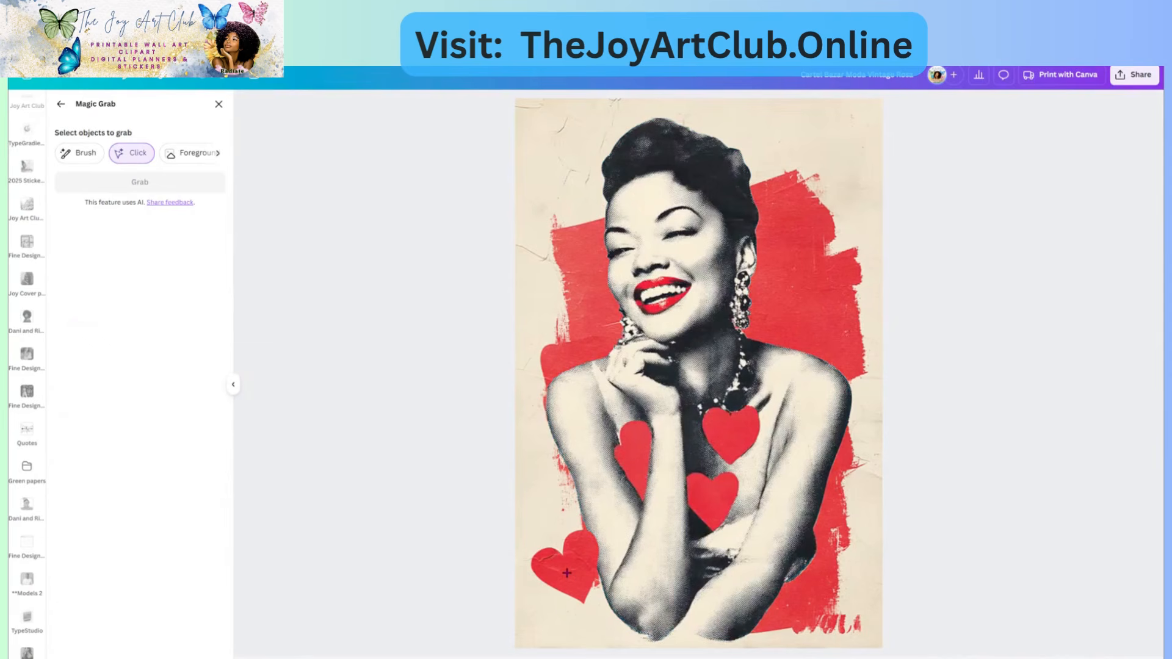
# - Grab only the lower-left heart as its own element and move it to the upper-left corner
pyautogui.click(567, 576)
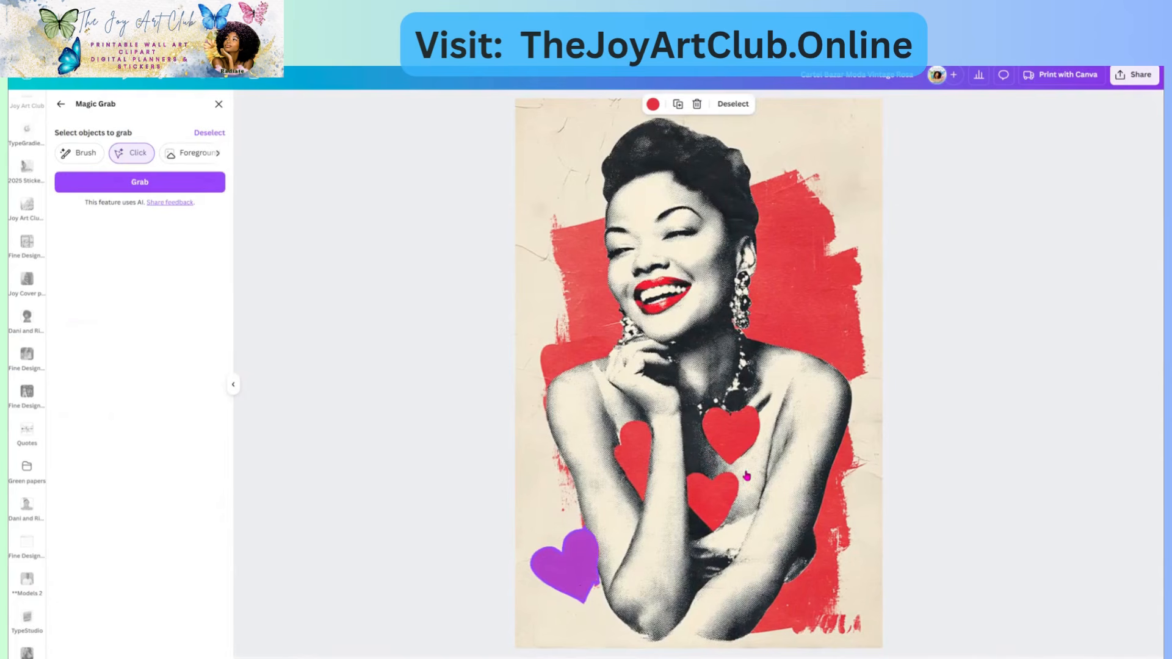
pyautogui.click(739, 439)
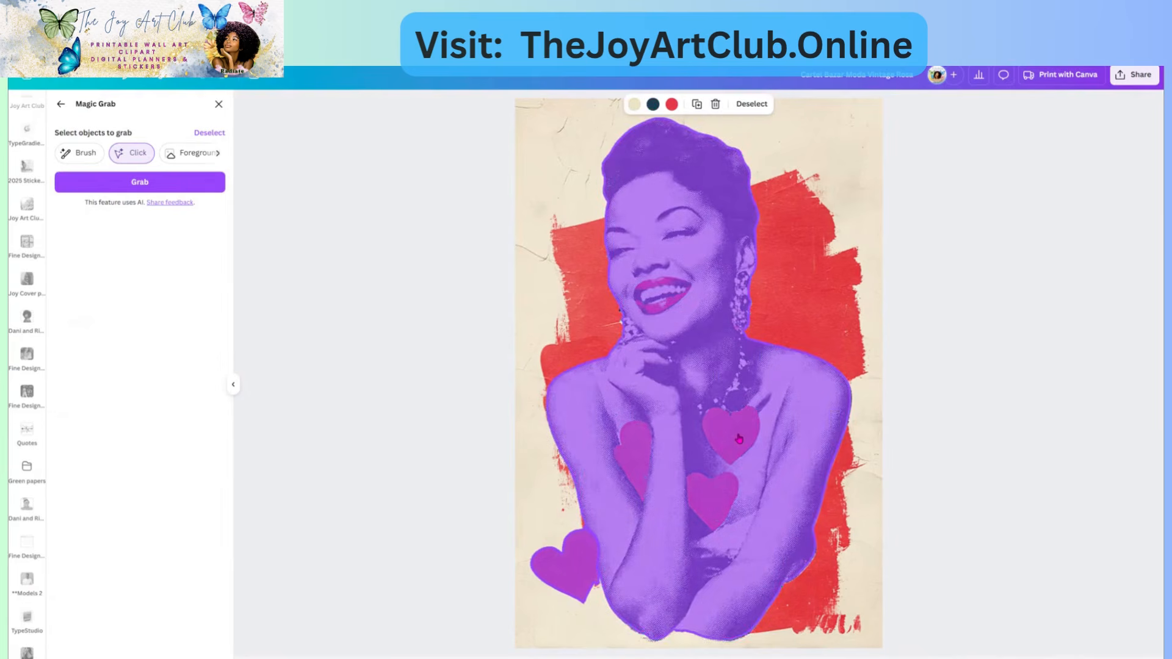
pyautogui.click(739, 439)
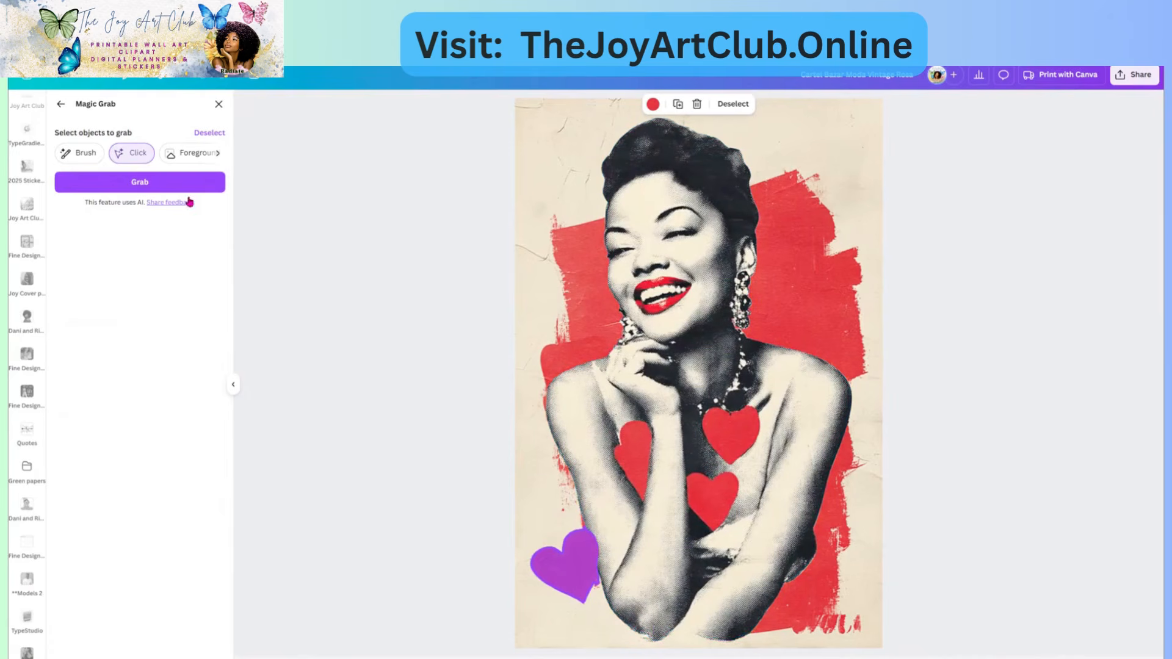
pyautogui.click(122, 182)
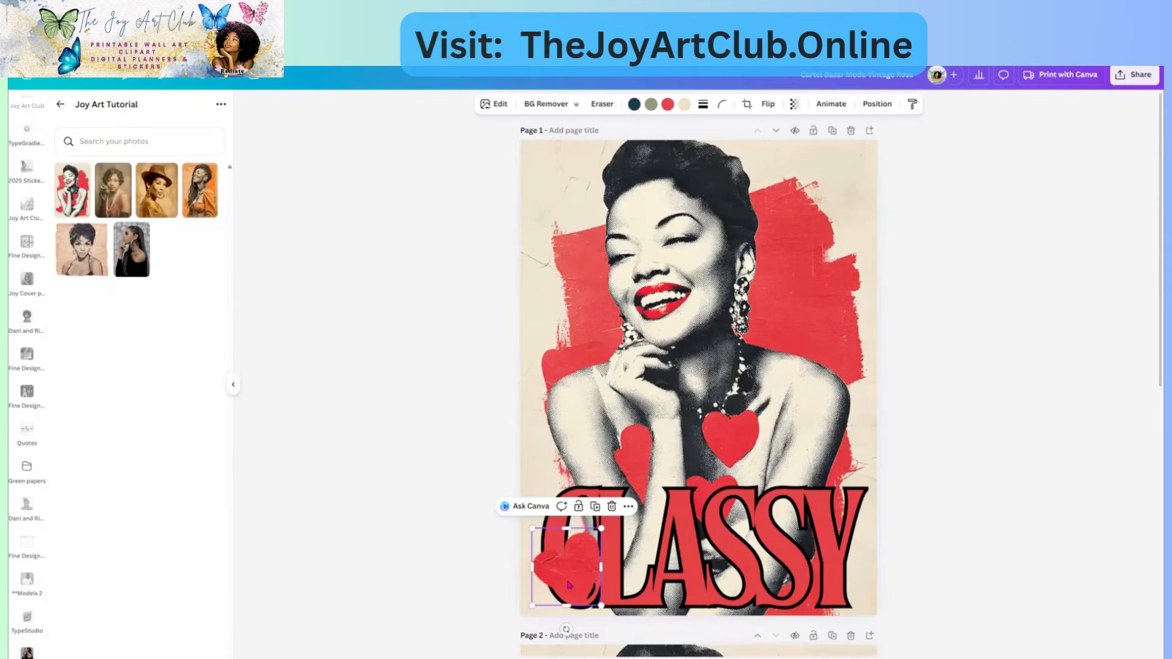
pyautogui.moveTo(572, 551); pyautogui.dragTo(564, 200)
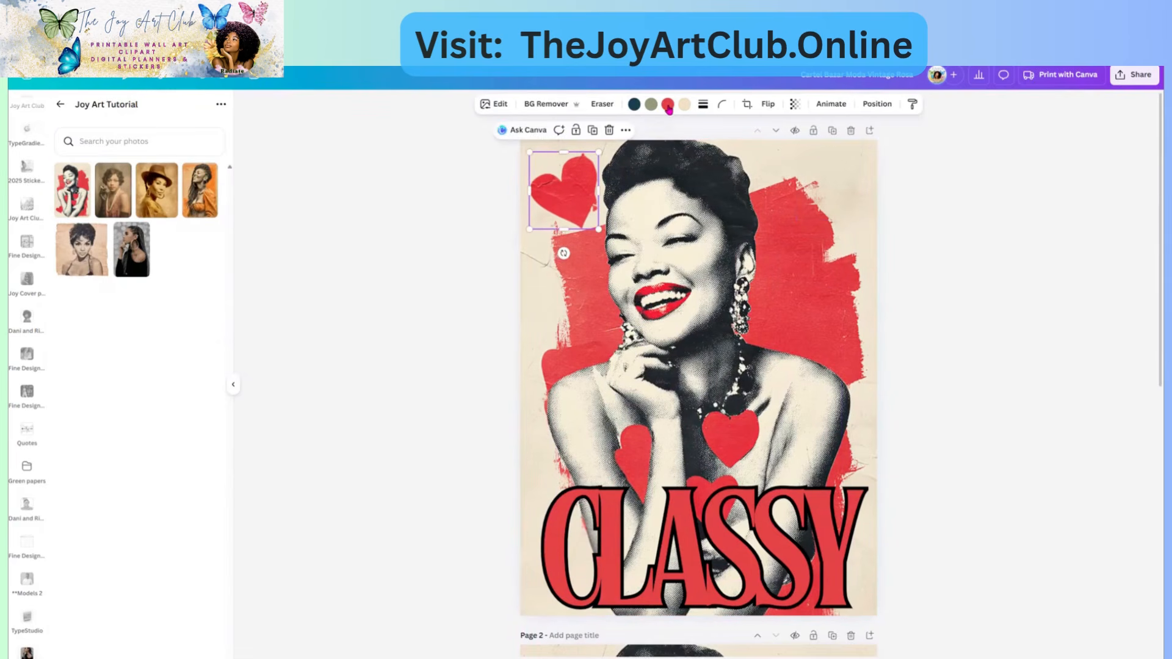
pyautogui.click(667, 105)
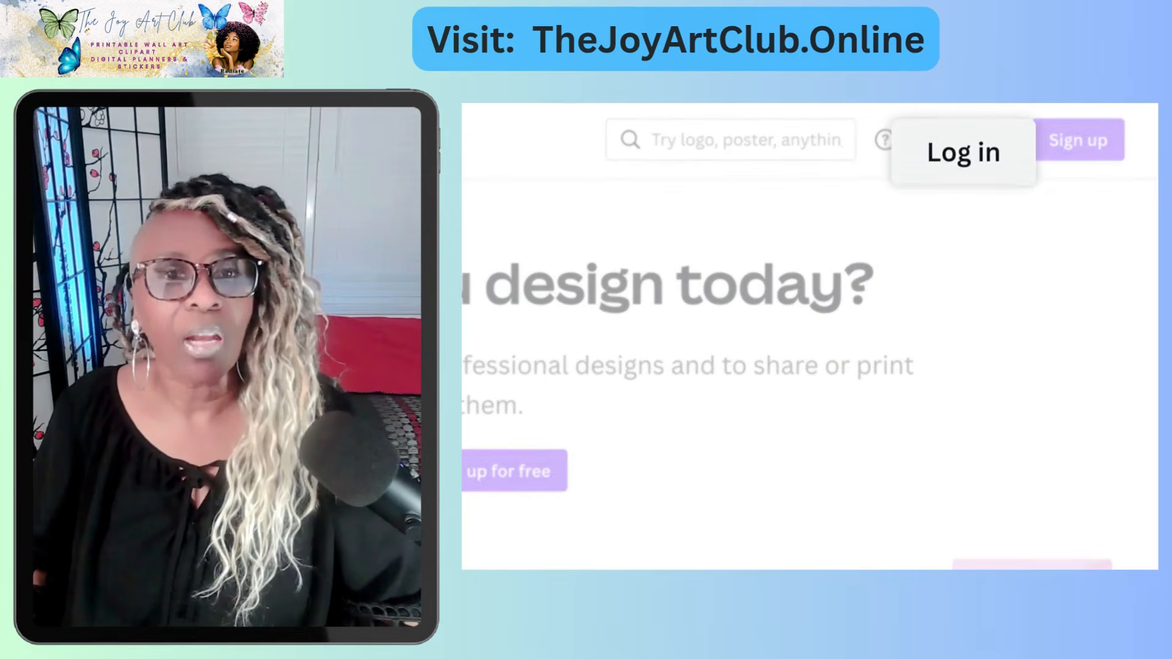
# - Sign in to Canva with e-mail, entering the account's e-mail address
pyautogui.click(968, 141)
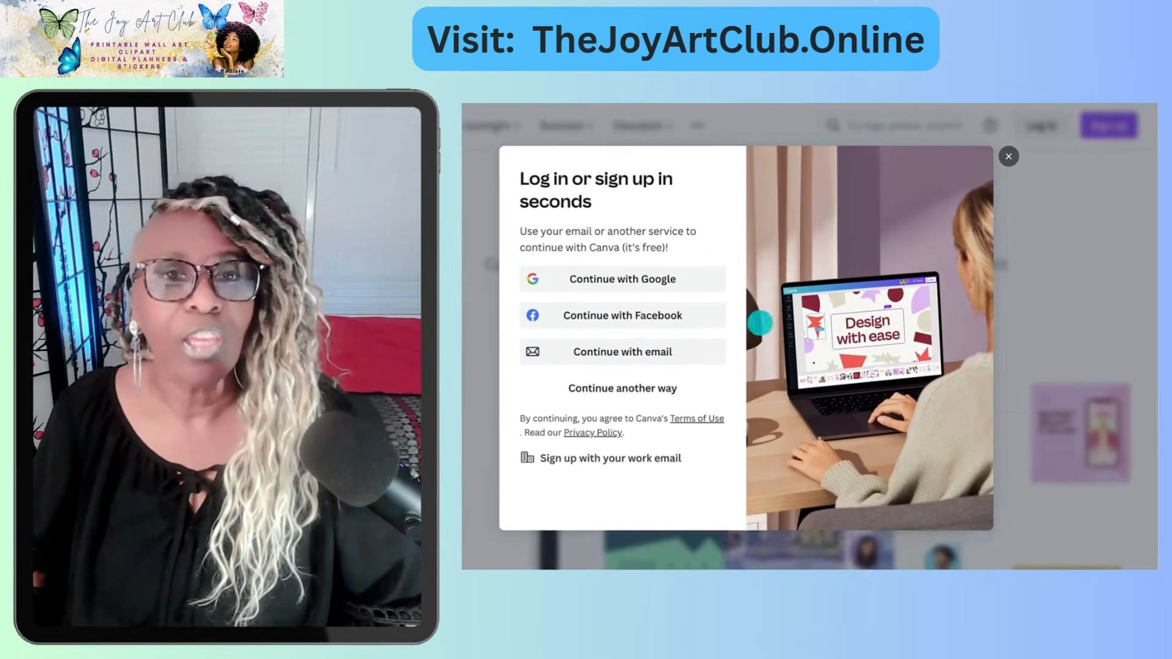
pyautogui.click(708, 347)
pyautogui.click(557, 270)
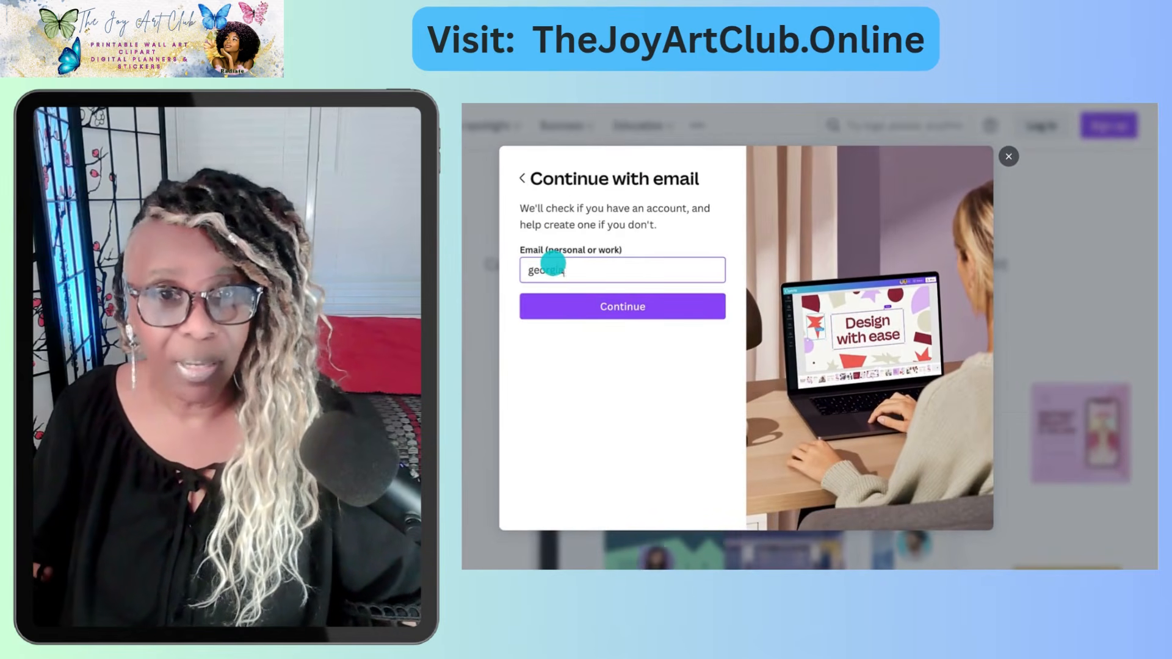
pyautogui.click(557, 300)
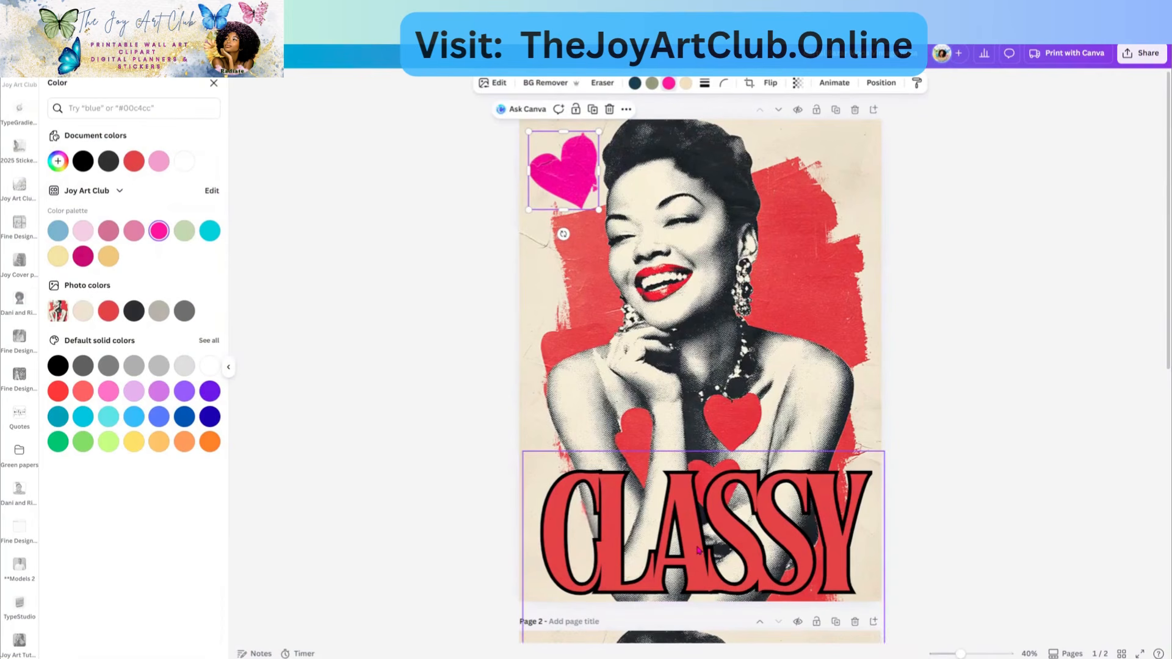
# - Recolour the top-left heart teal from the default solid colours, after briefly trying light blue
pyautogui.click(699, 549)
pyautogui.moveTo(697, 544); pyautogui.dragTo(699, 540)
pyautogui.click(555, 196)
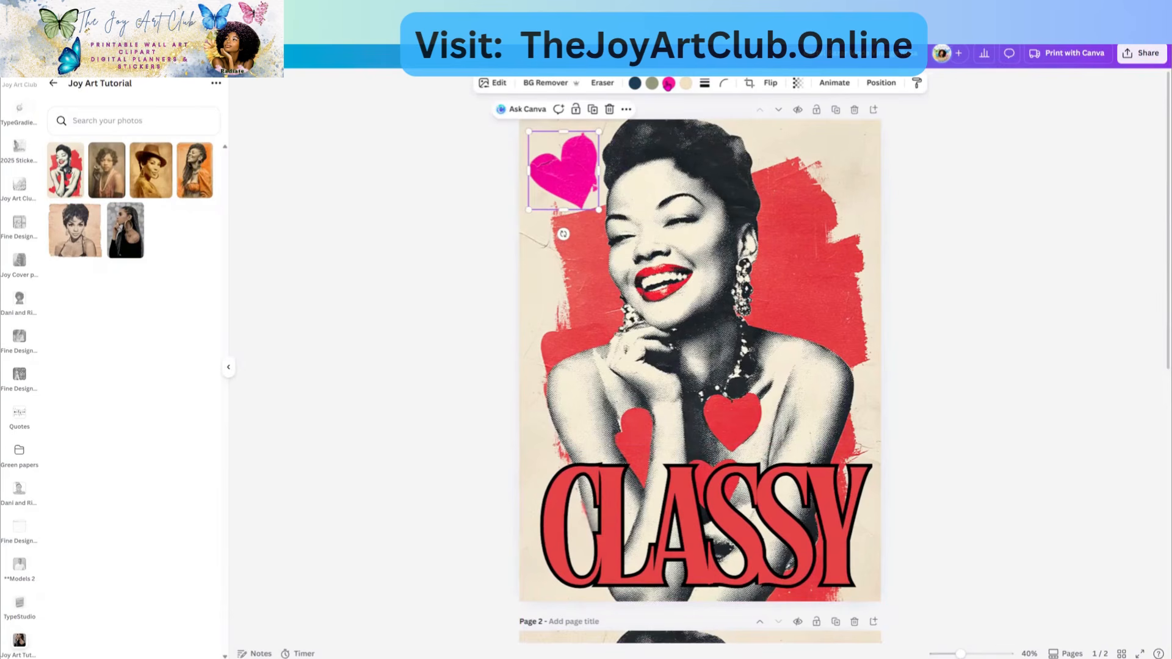
pyautogui.click(668, 83)
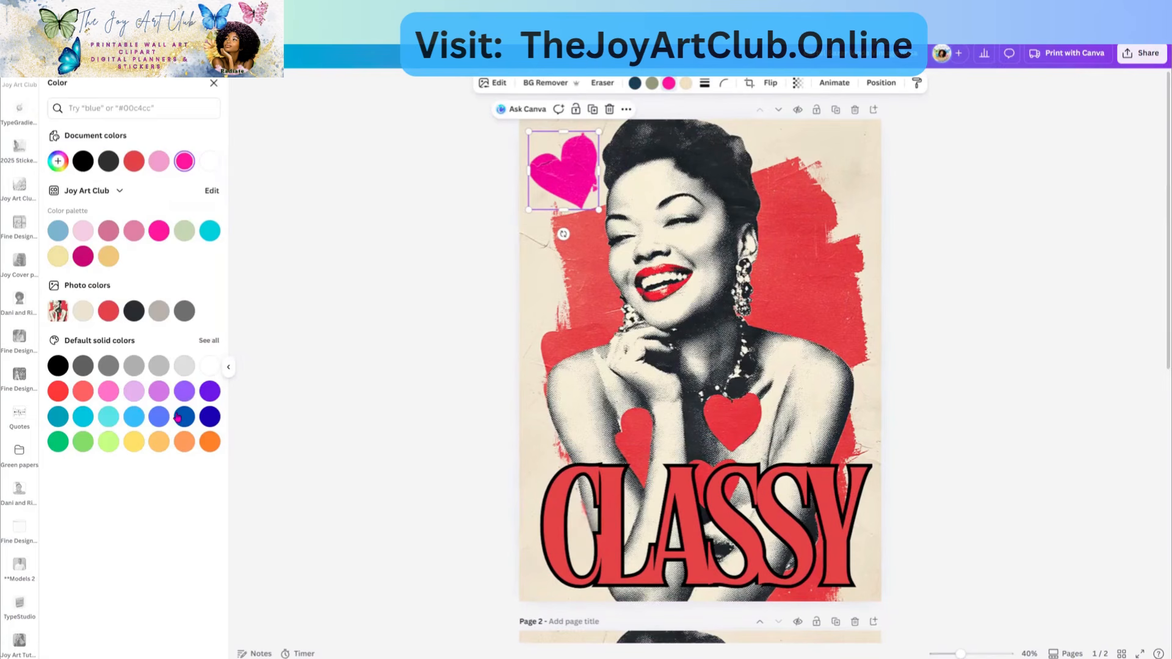
pyautogui.click(133, 417)
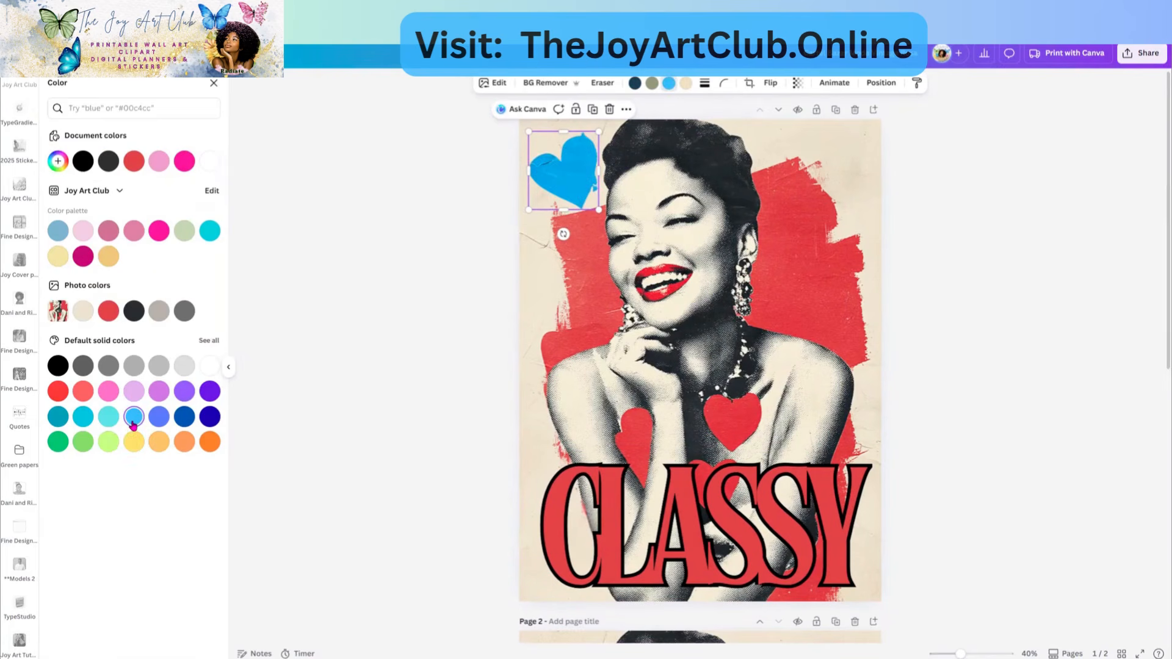
pyautogui.click(61, 420)
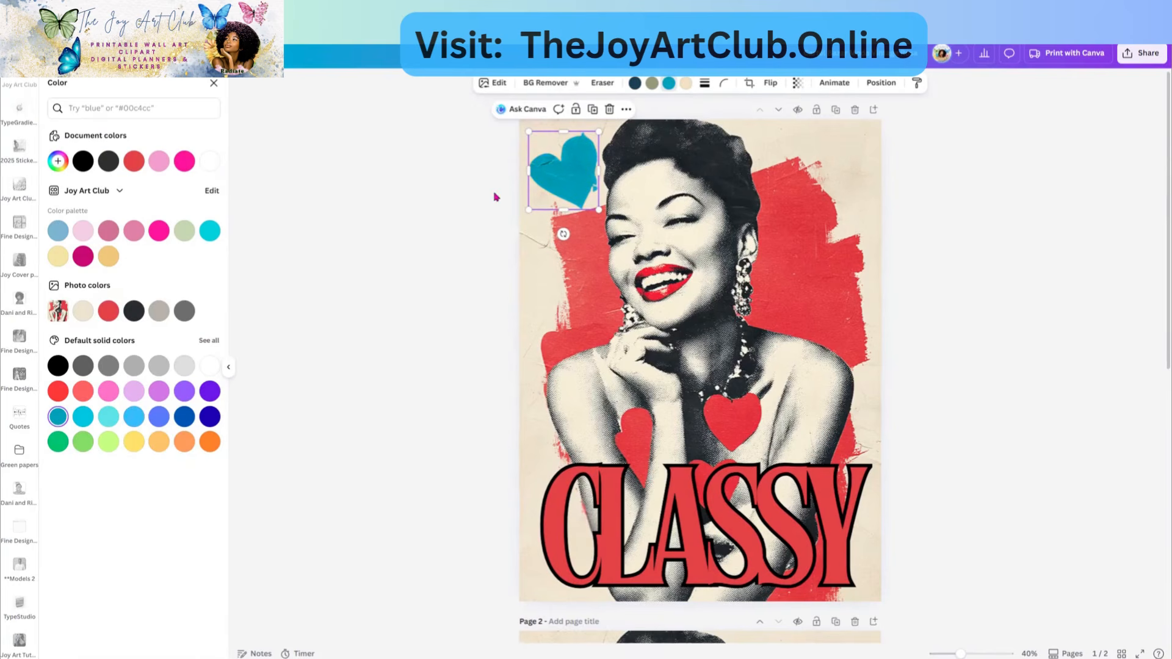
pyautogui.click(652, 547)
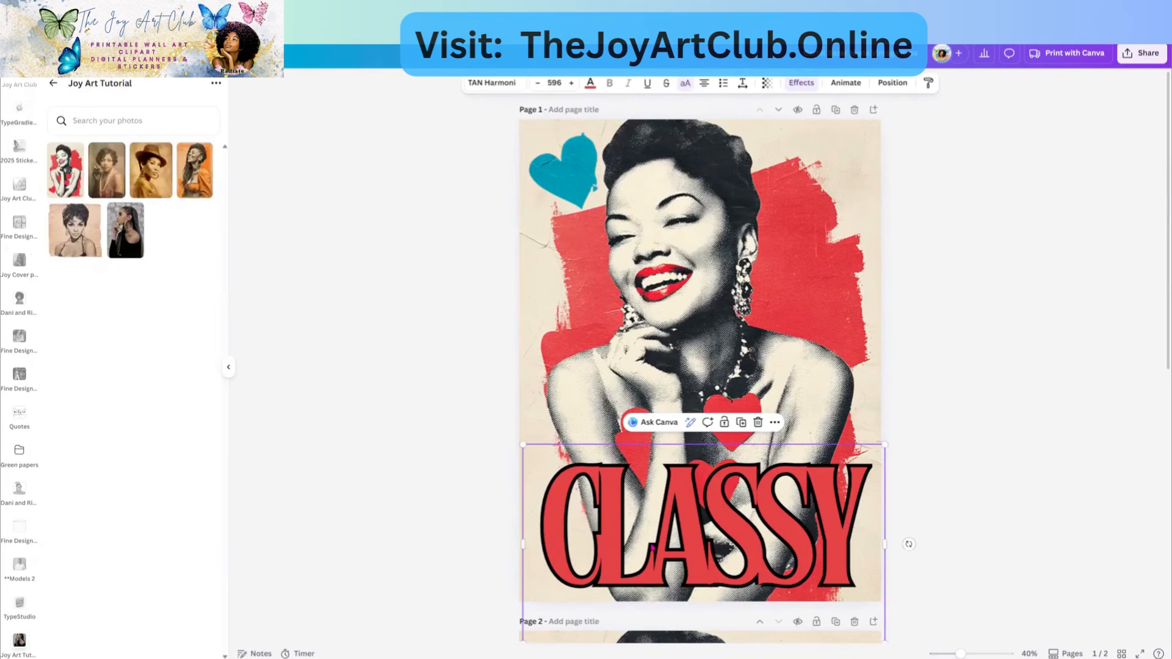
# - Make CLASSY the teal document colour and place a duplicate teal heart over the right red area
pyautogui.click(590, 86)
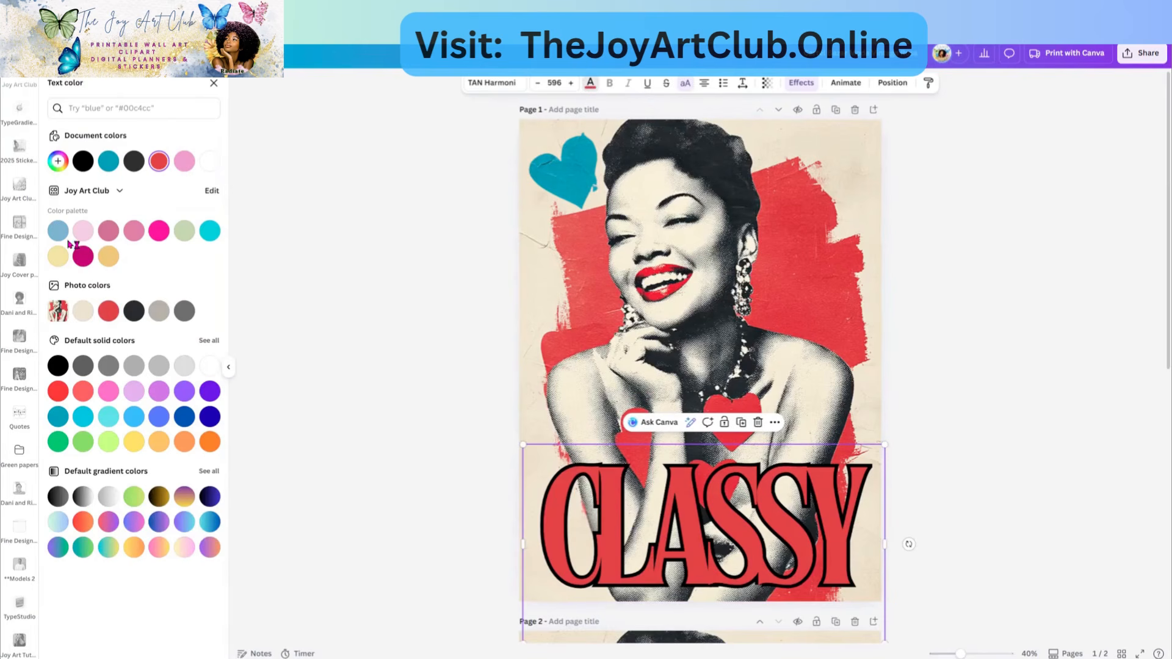
pyautogui.click(107, 162)
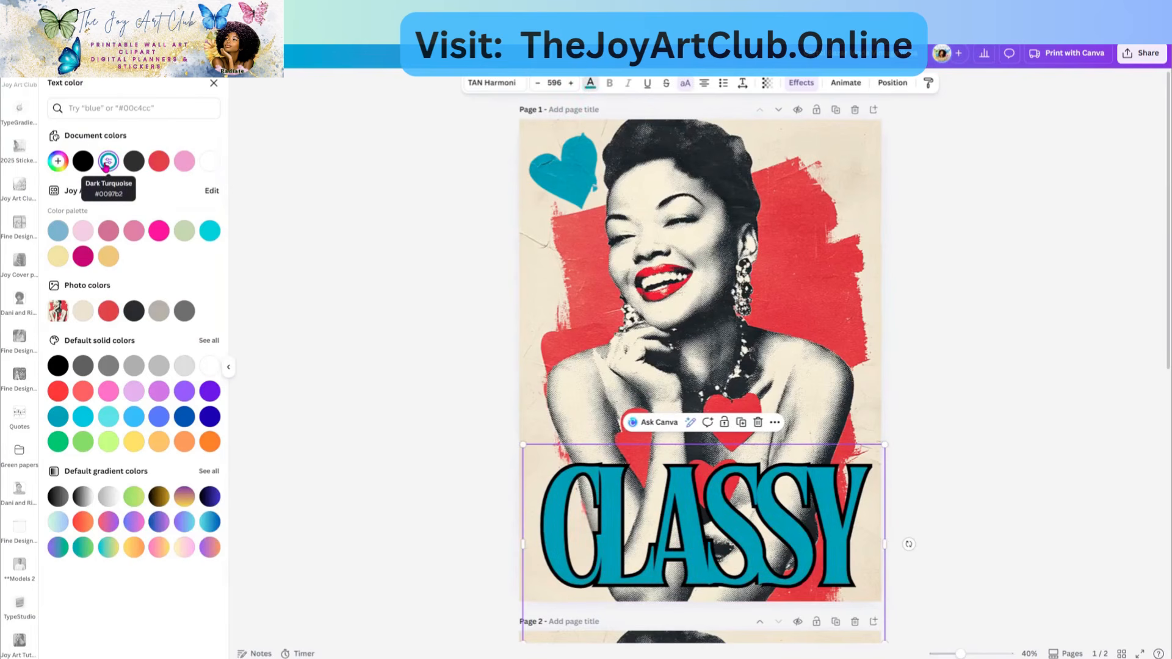
pyautogui.click(554, 180)
pyautogui.click(592, 110)
pyautogui.moveTo(577, 186); pyautogui.dragTo(824, 287)
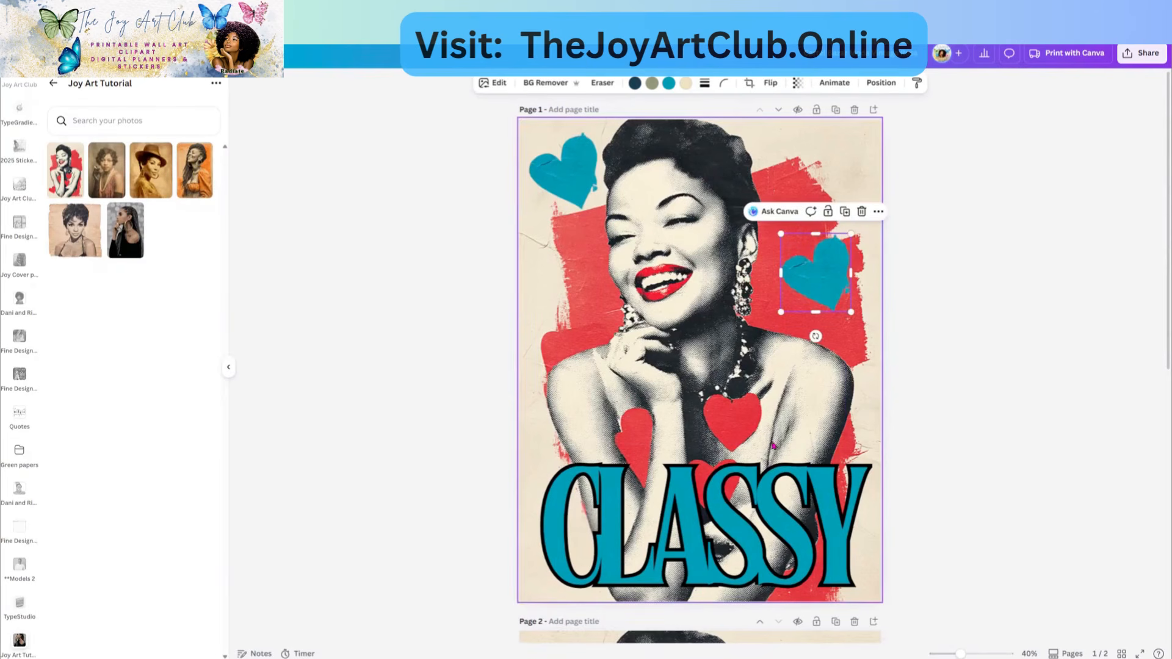
pyautogui.click(754, 547)
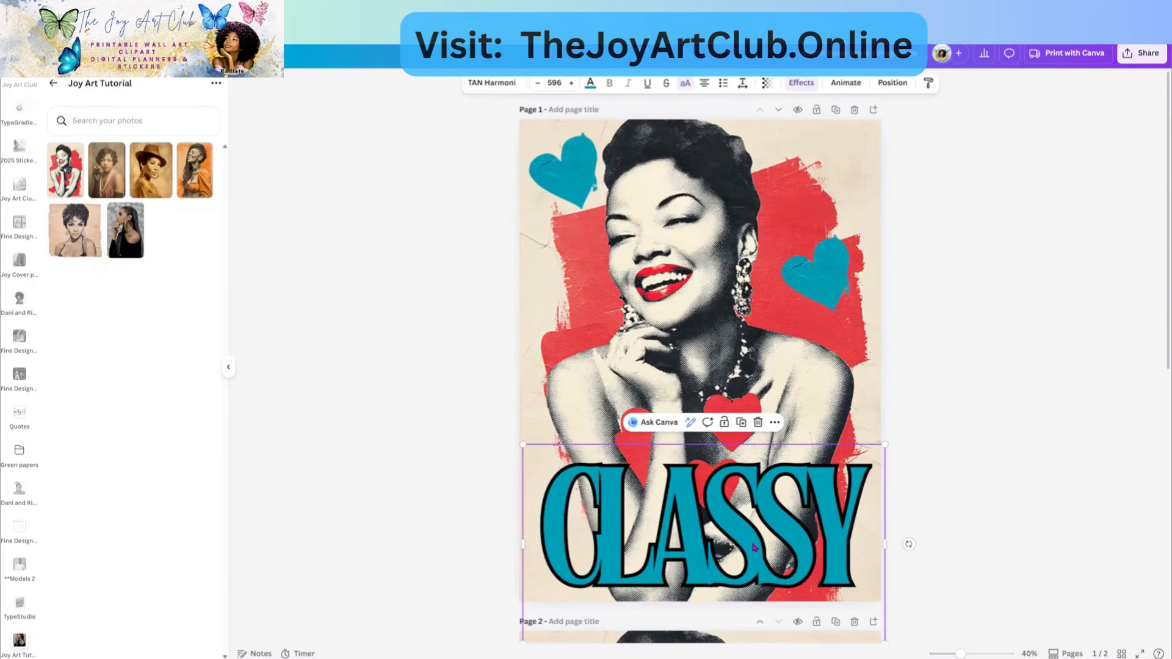
# - Search fonts for 'vintage' and apply Vintage Morning Regular to CLASSY
pyautogui.click(491, 88)
pyautogui.click(116, 134)
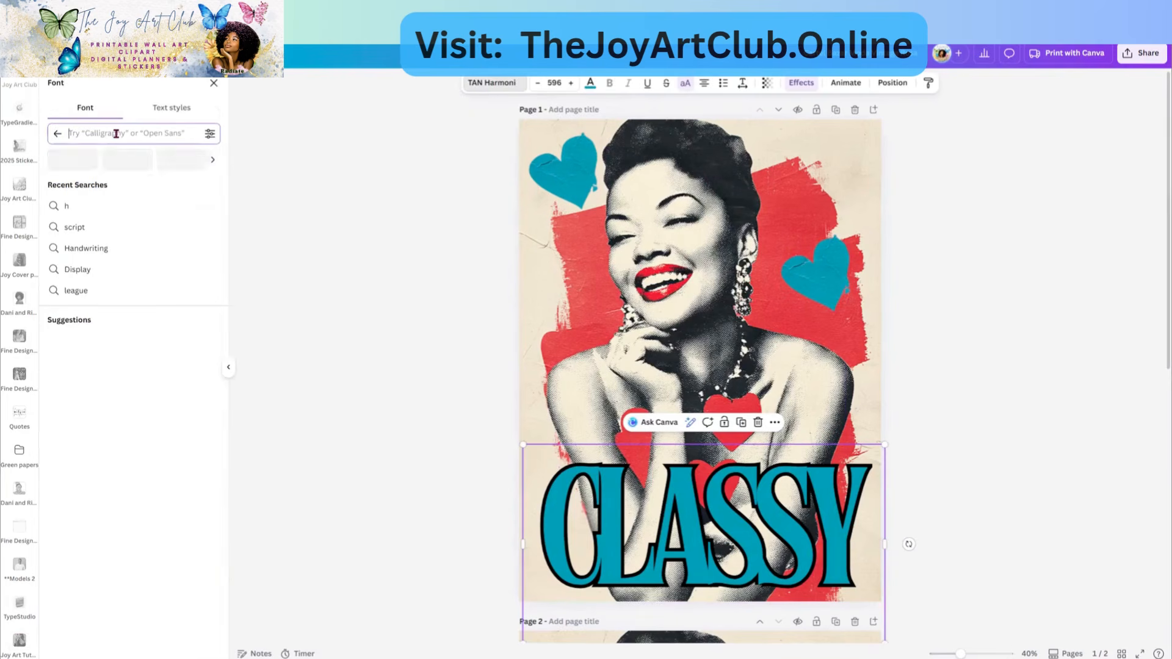
pyautogui.write('vintage')
pyautogui.press('Return')
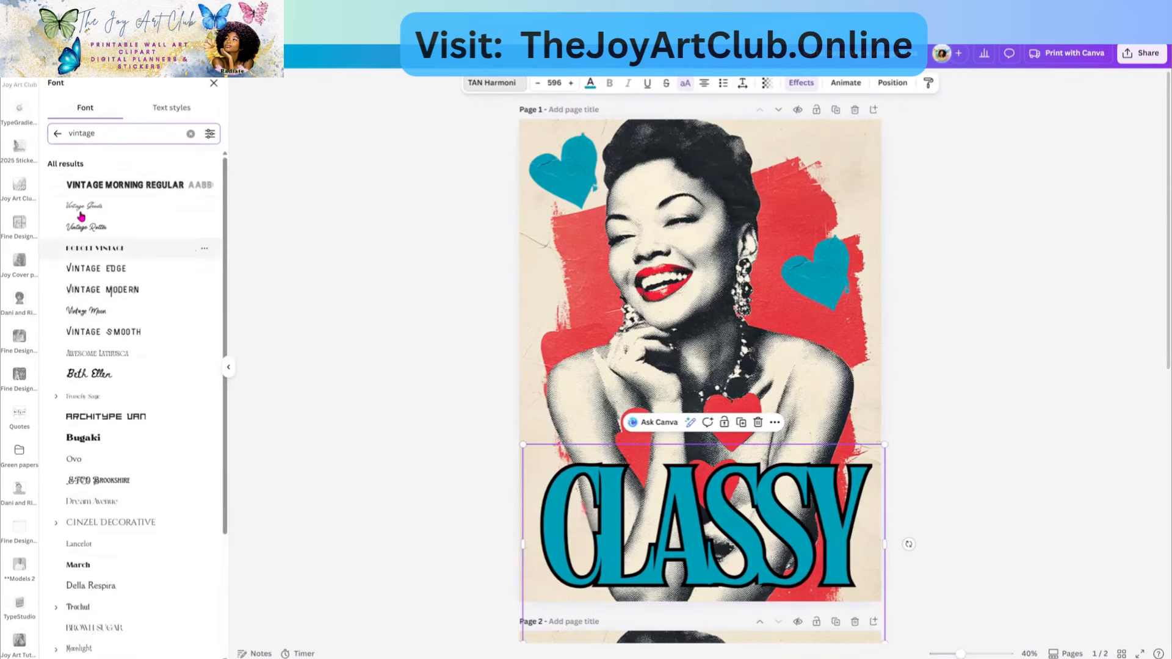
pyautogui.click(90, 186)
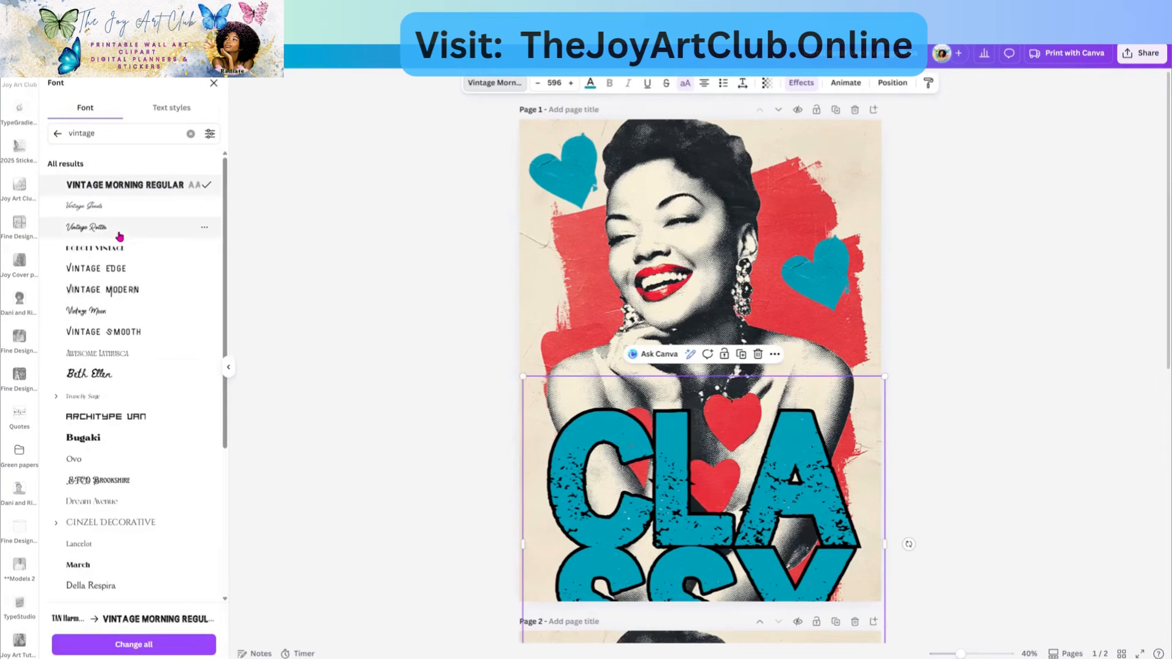
# - Compare Awesome Lathusca, Vintage Smooth, Vintage Modern and Dream Avenue, then return to Vintage Morning Regular
pyautogui.click(90, 355)
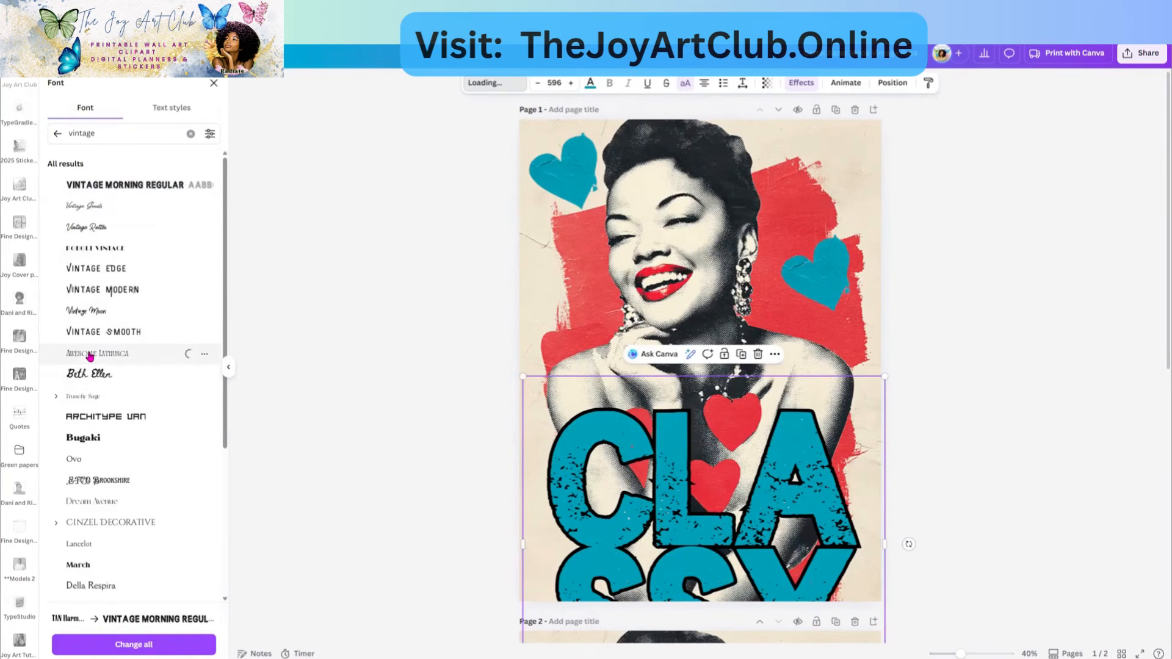
pyautogui.click(87, 340)
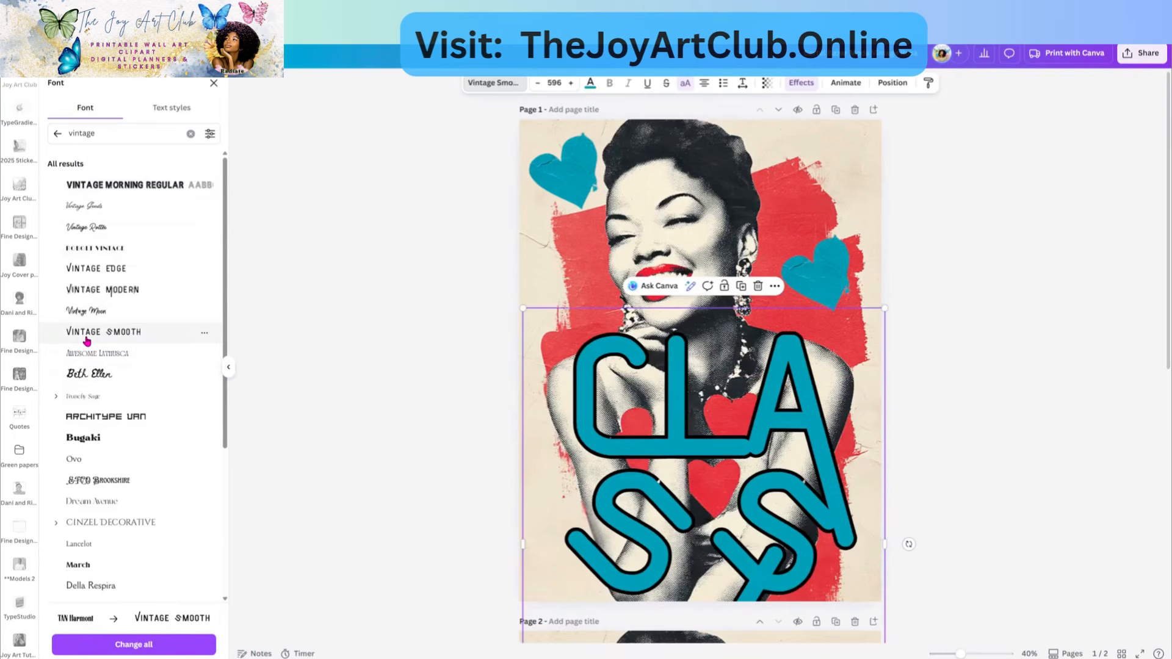
pyautogui.click(86, 291)
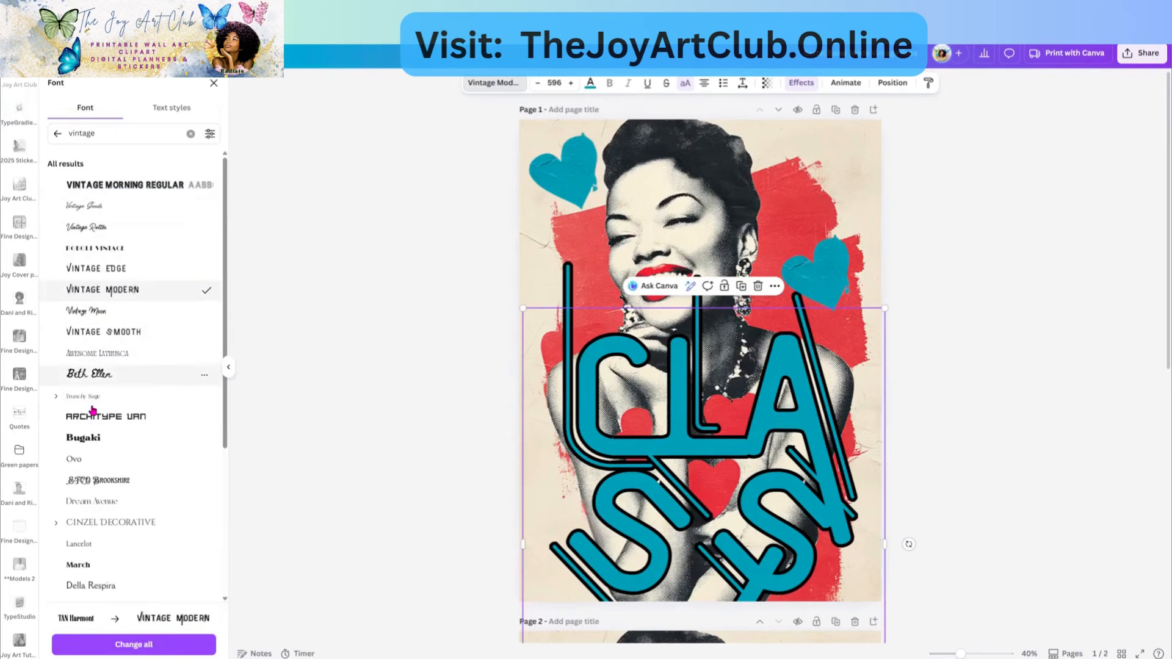
pyautogui.click(89, 506)
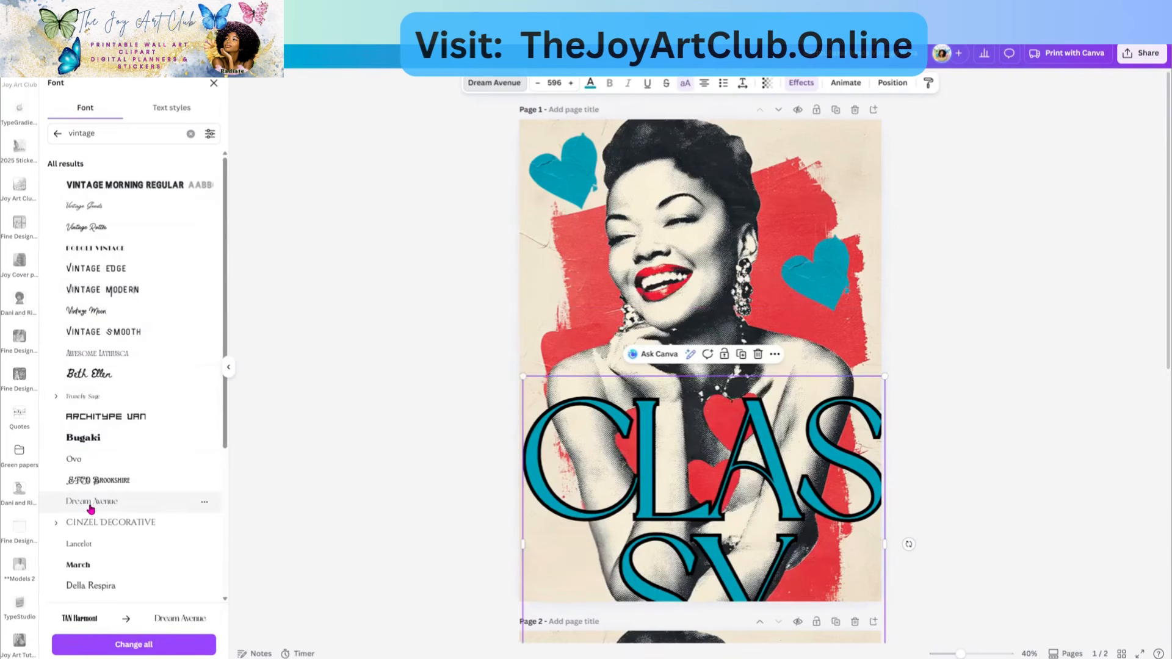
pyautogui.click(97, 186)
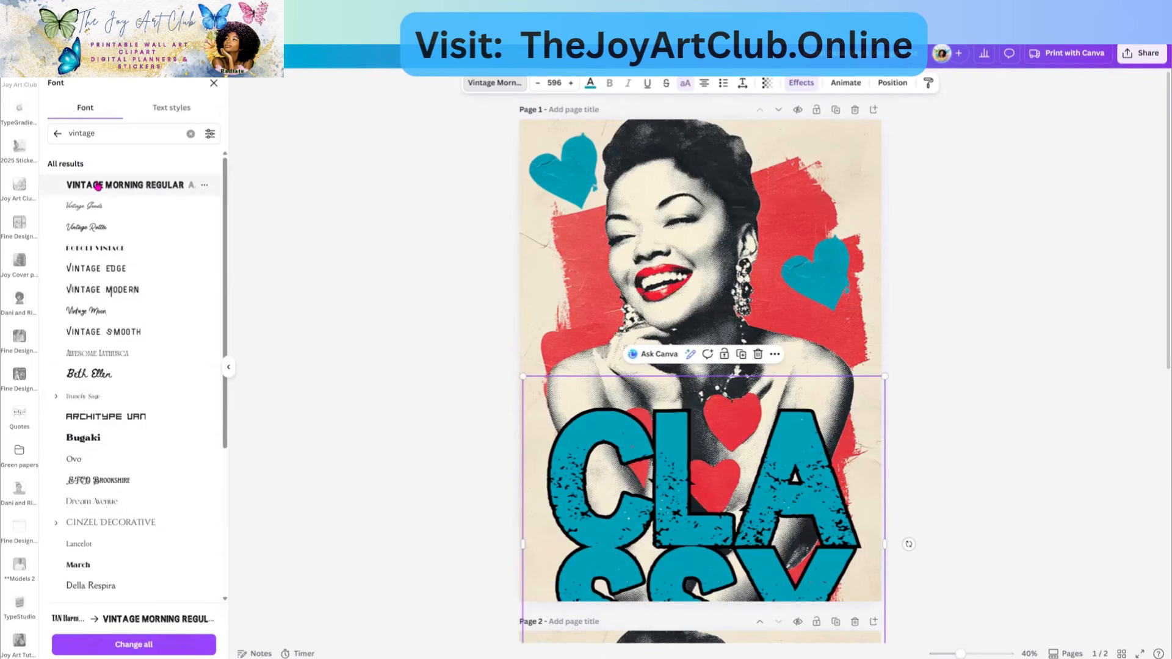
pyautogui.click(550, 84)
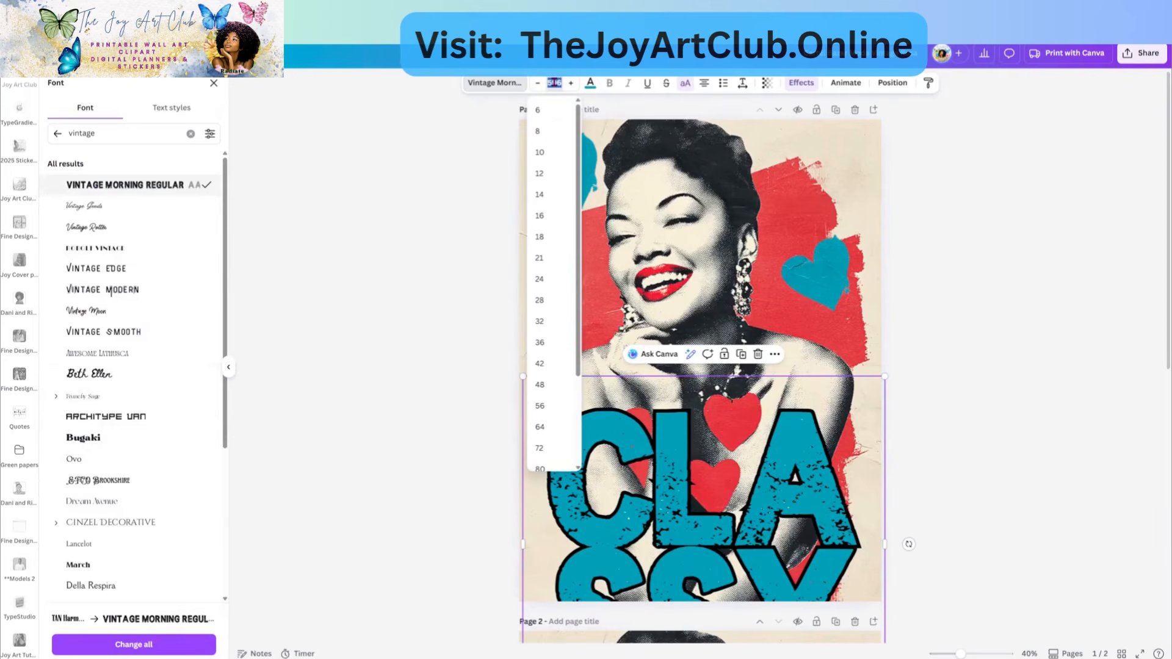
# - Enter font size 200 for CLASSY, resize its text box and place it along the bottom edge
pyautogui.write('200')
pyautogui.press('Return')
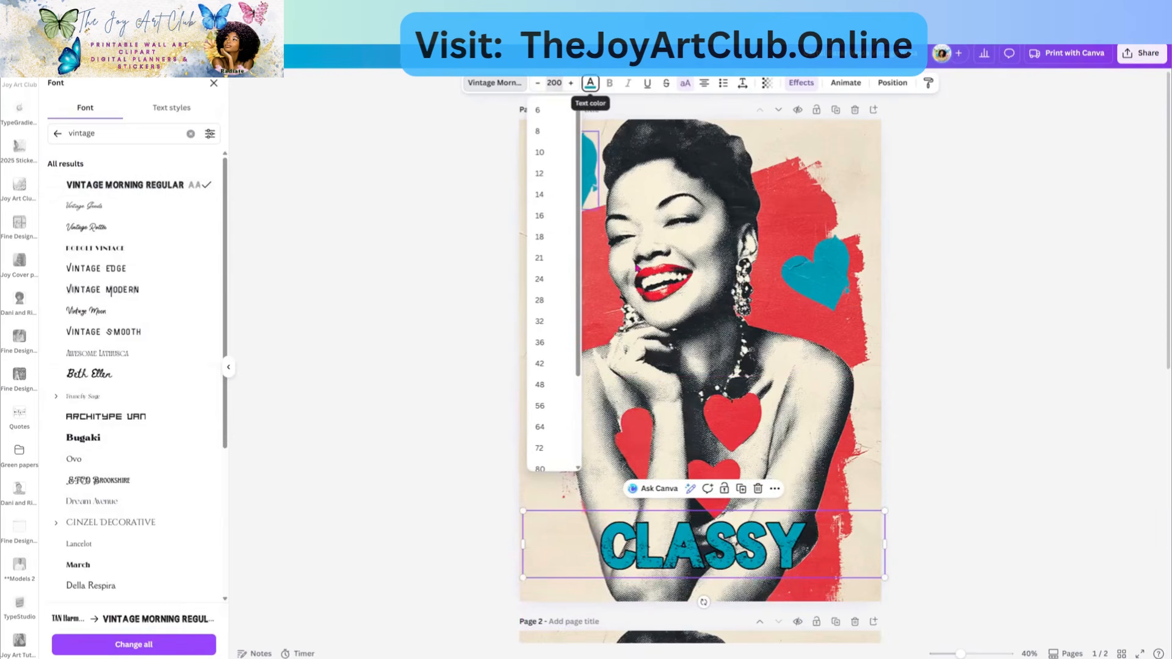
pyautogui.moveTo(885, 543); pyautogui.dragTo(872, 482)
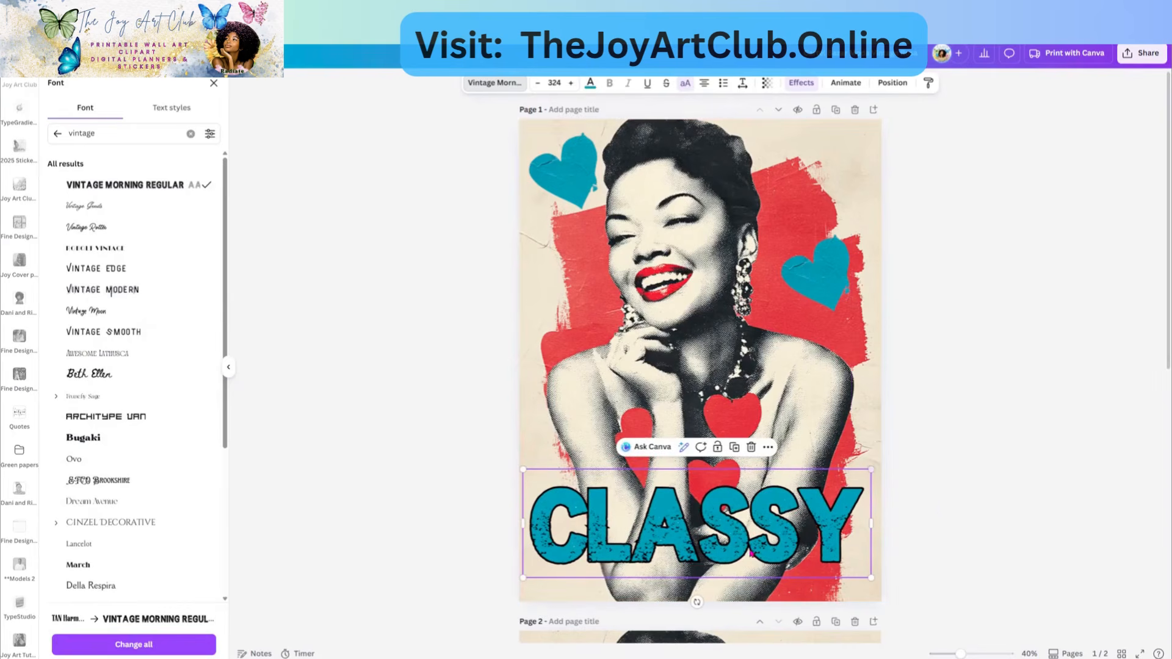
pyautogui.moveTo(746, 505); pyautogui.dragTo(749, 560)
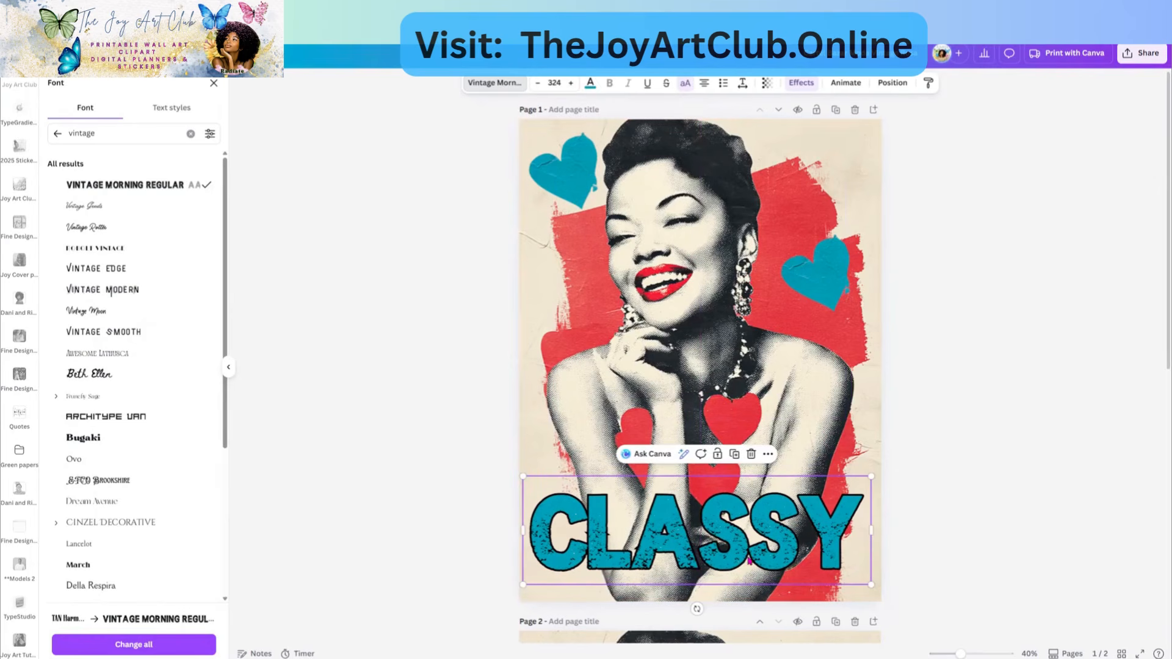
pyautogui.click(767, 559)
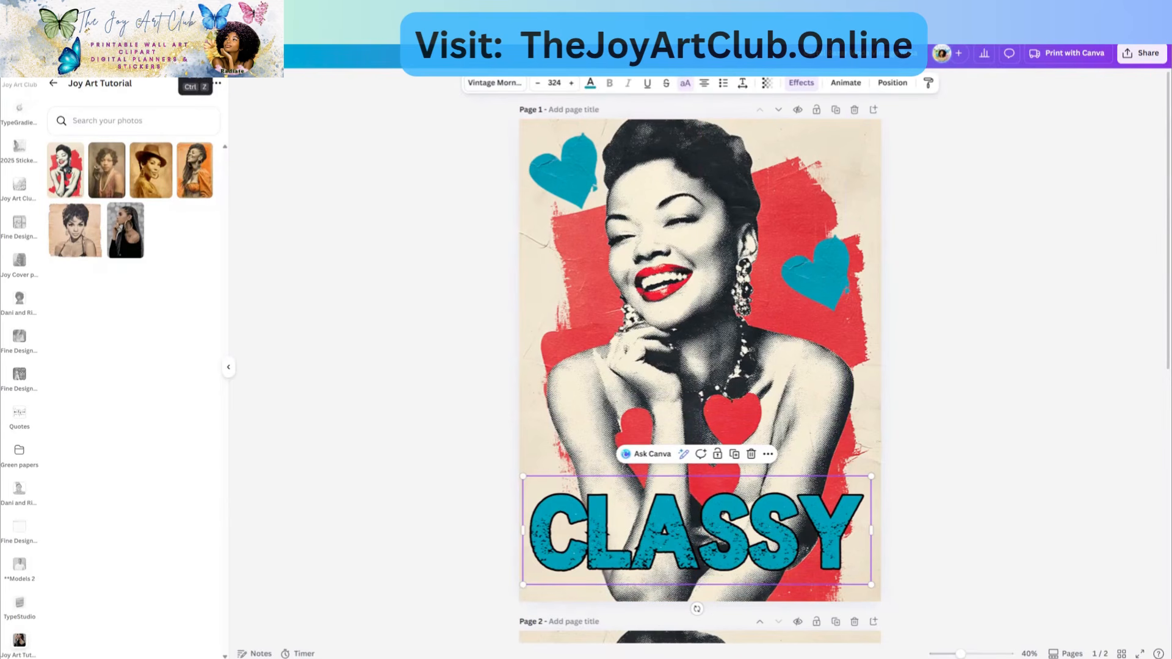
# - Undo repeatedly until CLASSY is back in the tall teal TAN Harmoni lettering
pyautogui.click(196, 53)
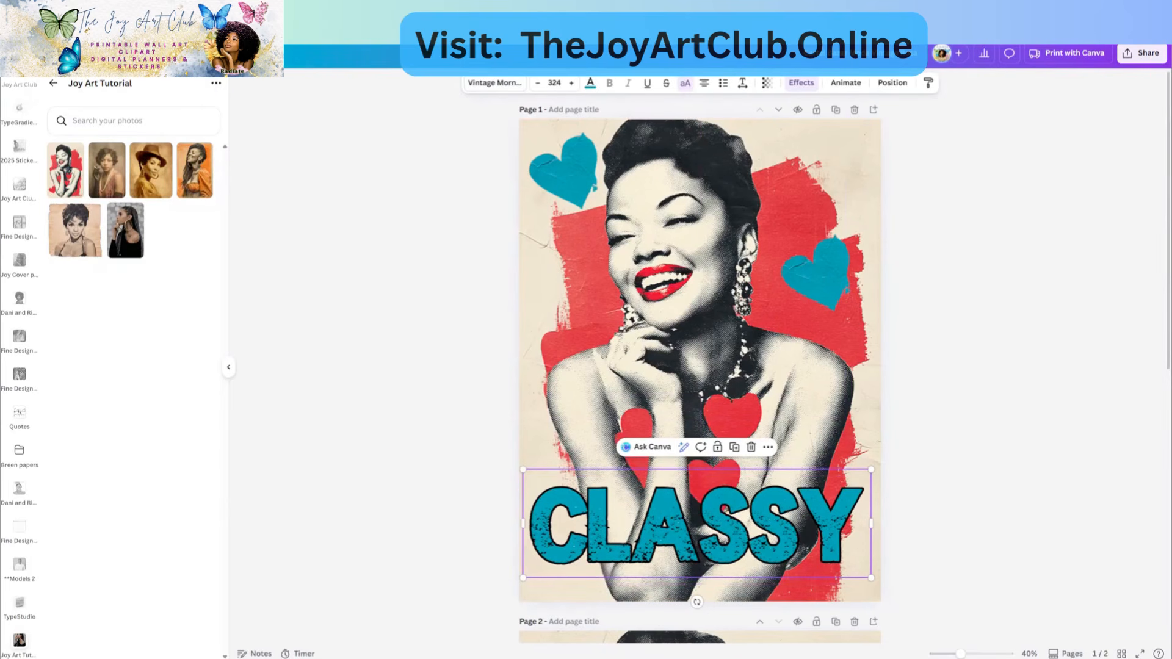
pyautogui.click(196, 53)
pyautogui.click(196, 54)
pyautogui.click(195, 53)
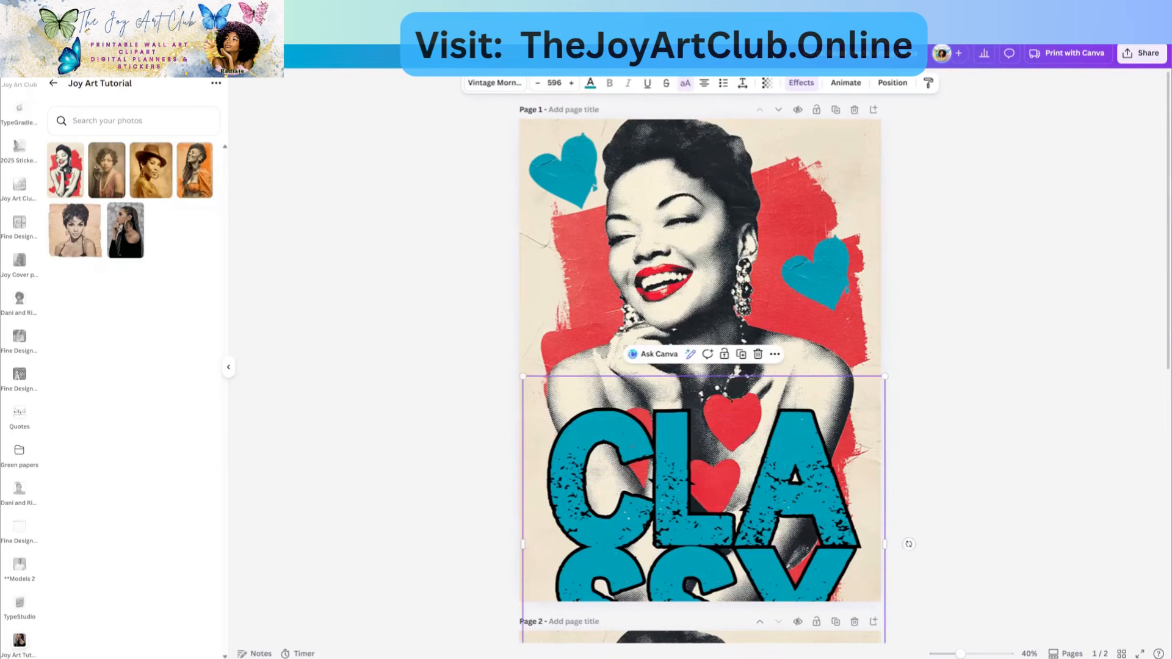
pyautogui.click(195, 53)
pyautogui.click(196, 53)
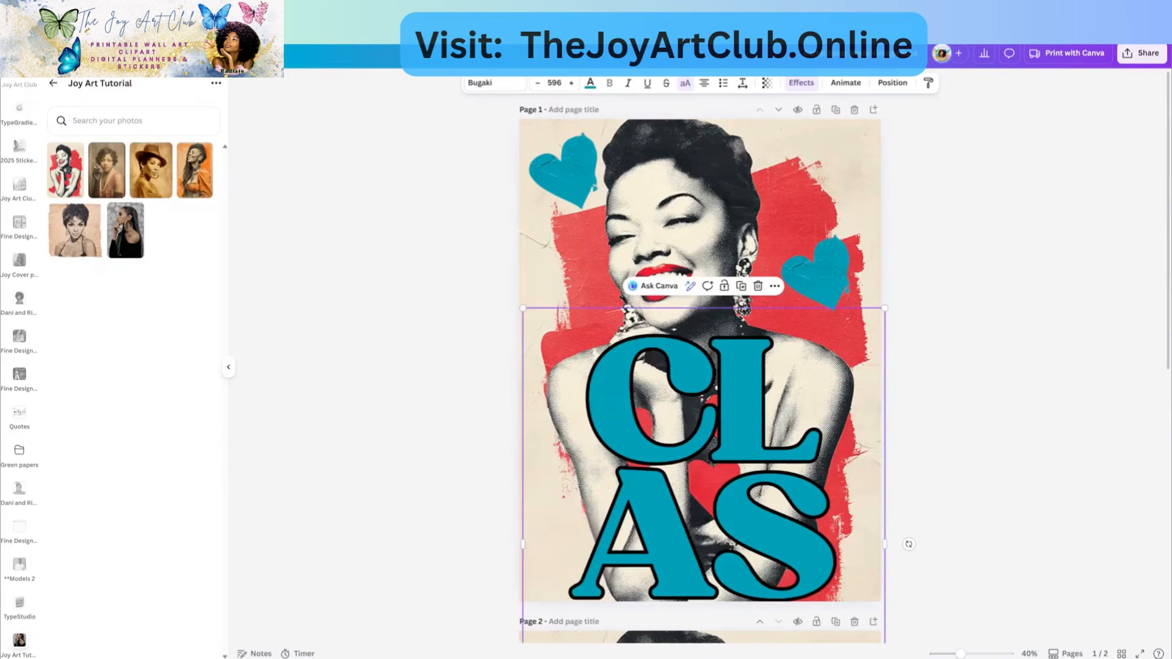
pyautogui.click(195, 53)
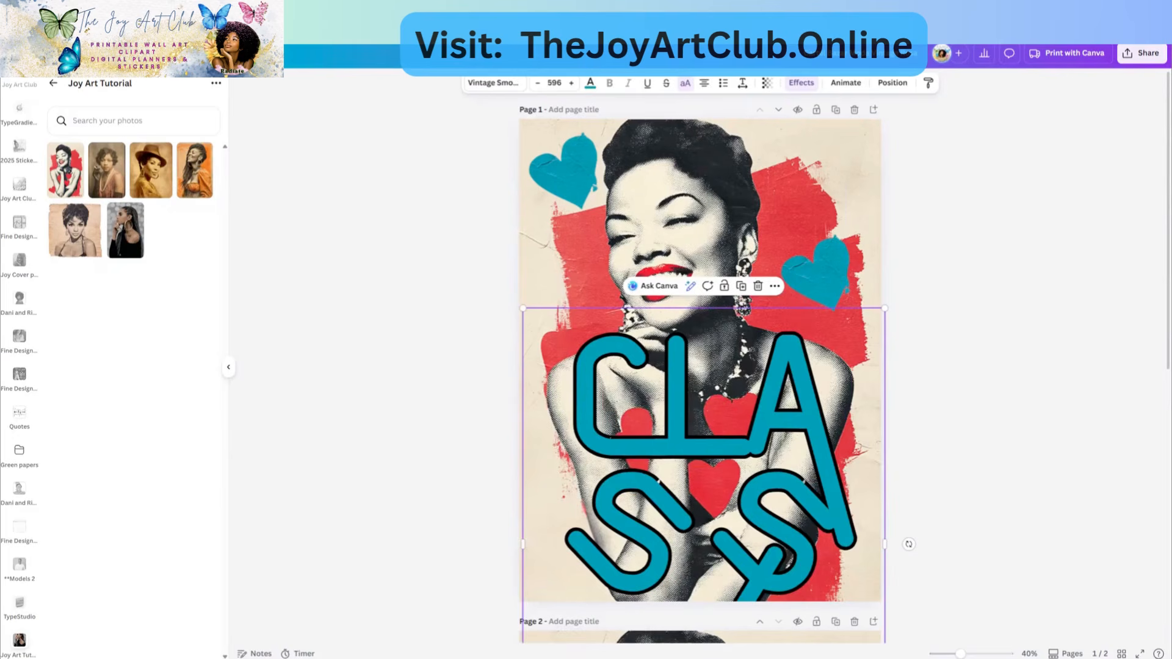
pyautogui.click(196, 53)
pyautogui.click(195, 53)
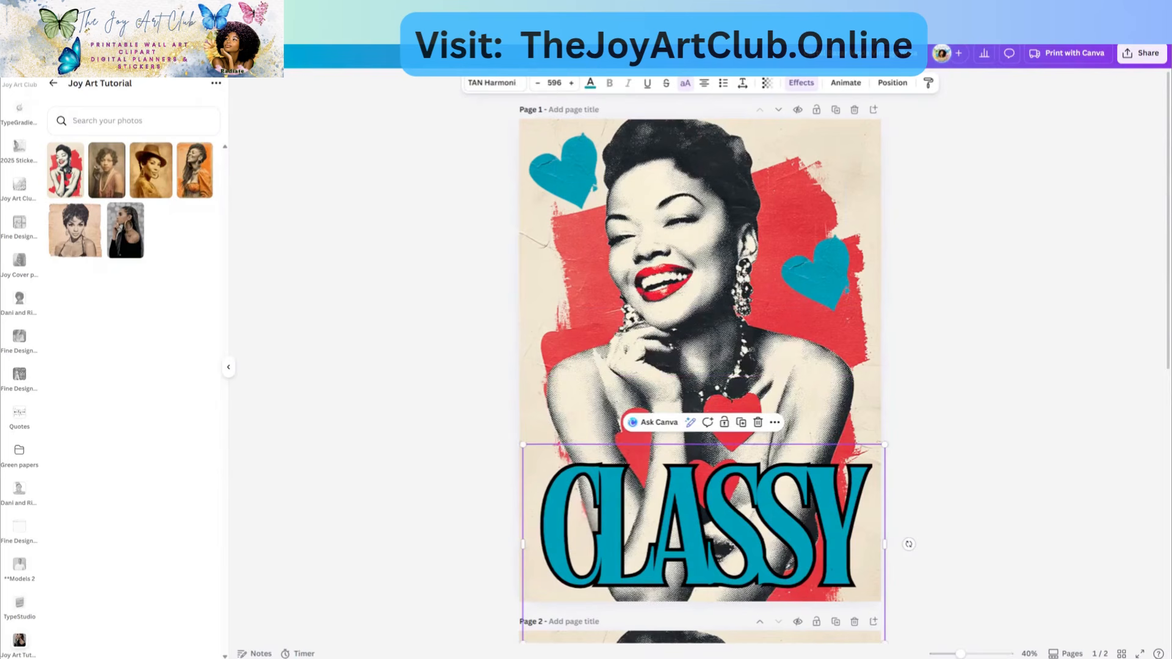
pyautogui.click(195, 53)
# - Redo to restore the right teal heart, raise CLASSY slightly, and duplicate it
pyautogui.click(219, 53)
pyautogui.moveTo(697, 536); pyautogui.dragTo(744, 356)
pyautogui.click(746, 407)
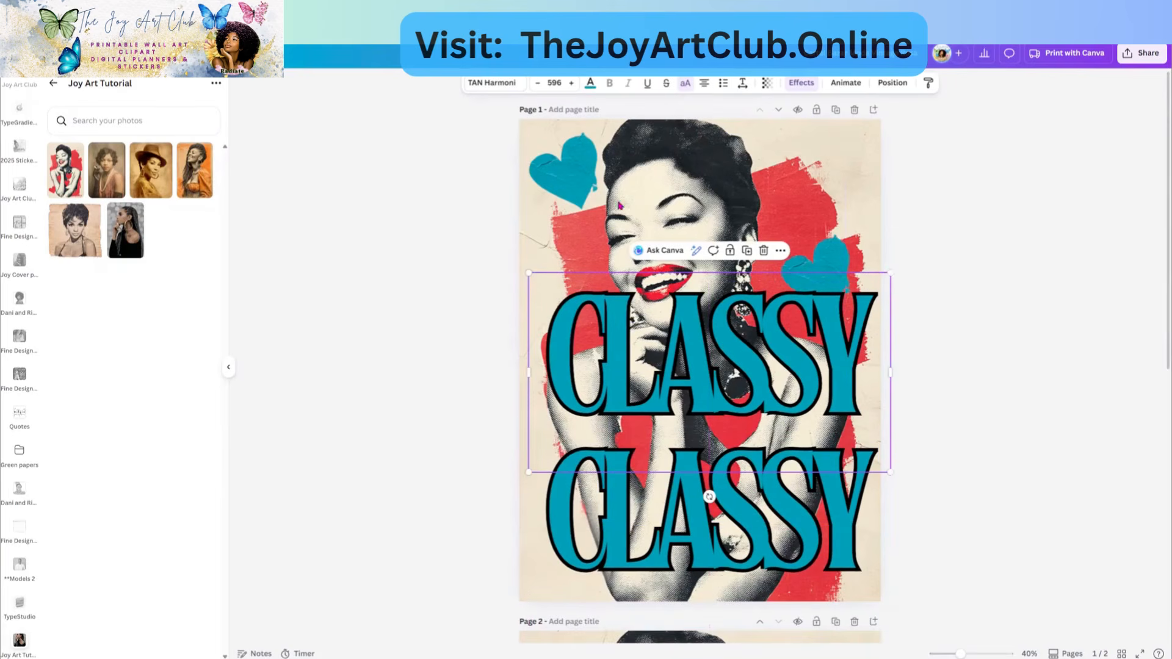
# - Set the CLASSY copy to Vintage Morning Regular, resize it onto one line and move it onto her chest
pyautogui.click(491, 87)
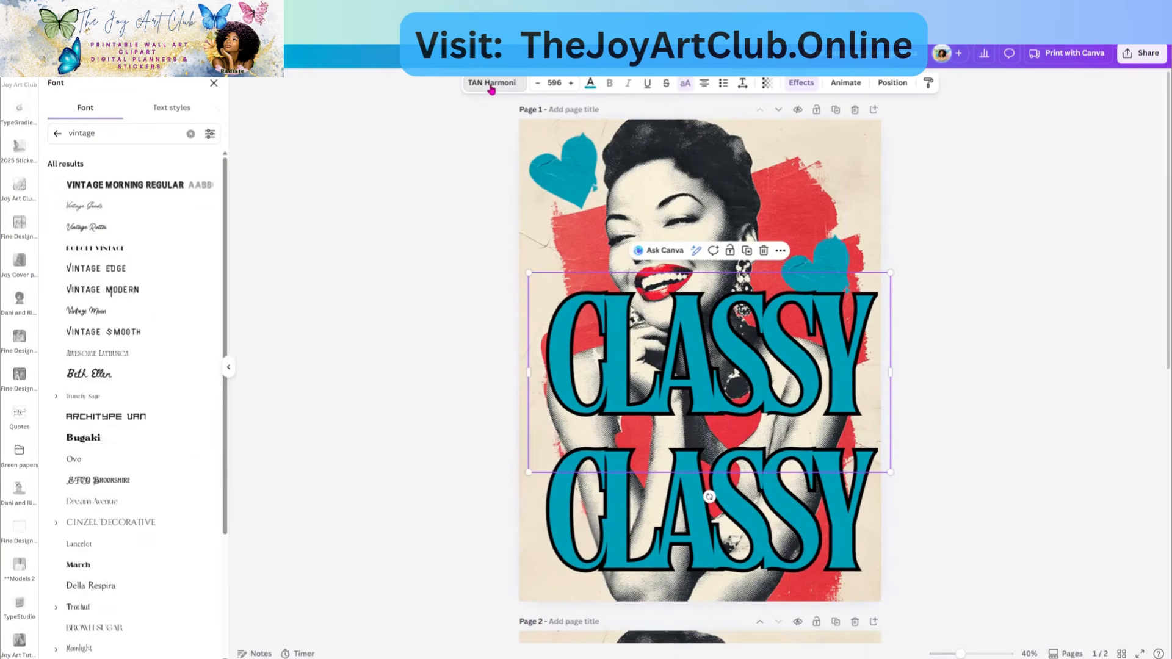
pyautogui.click(114, 190)
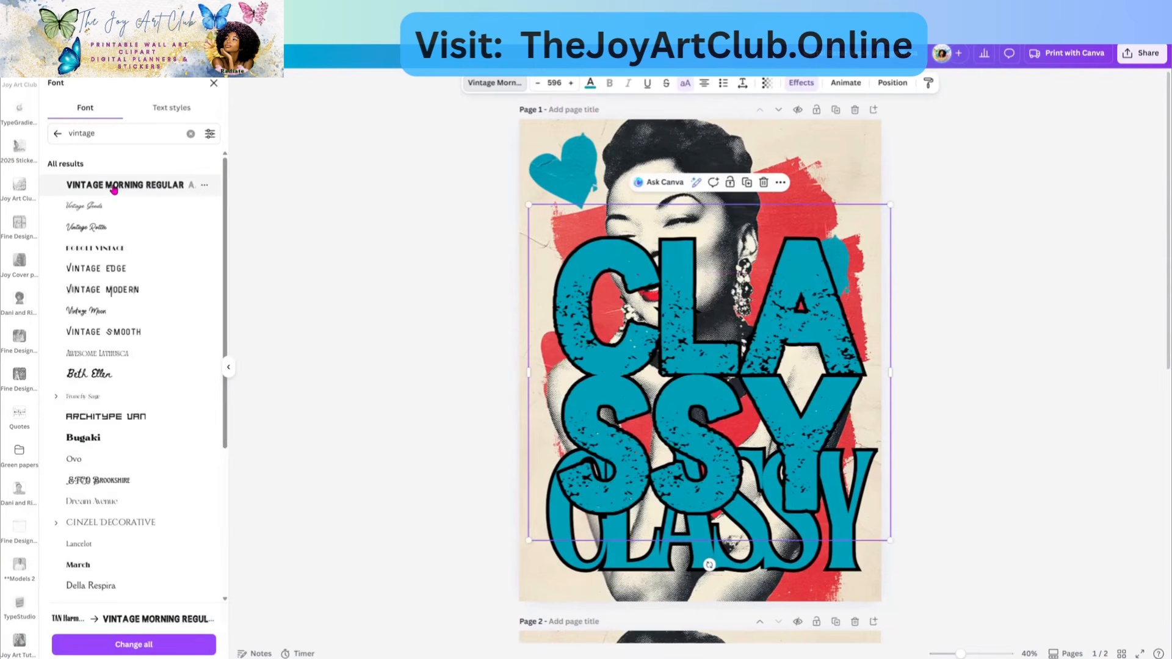
pyautogui.moveTo(1055, 366); pyautogui.dragTo(1153, 374)
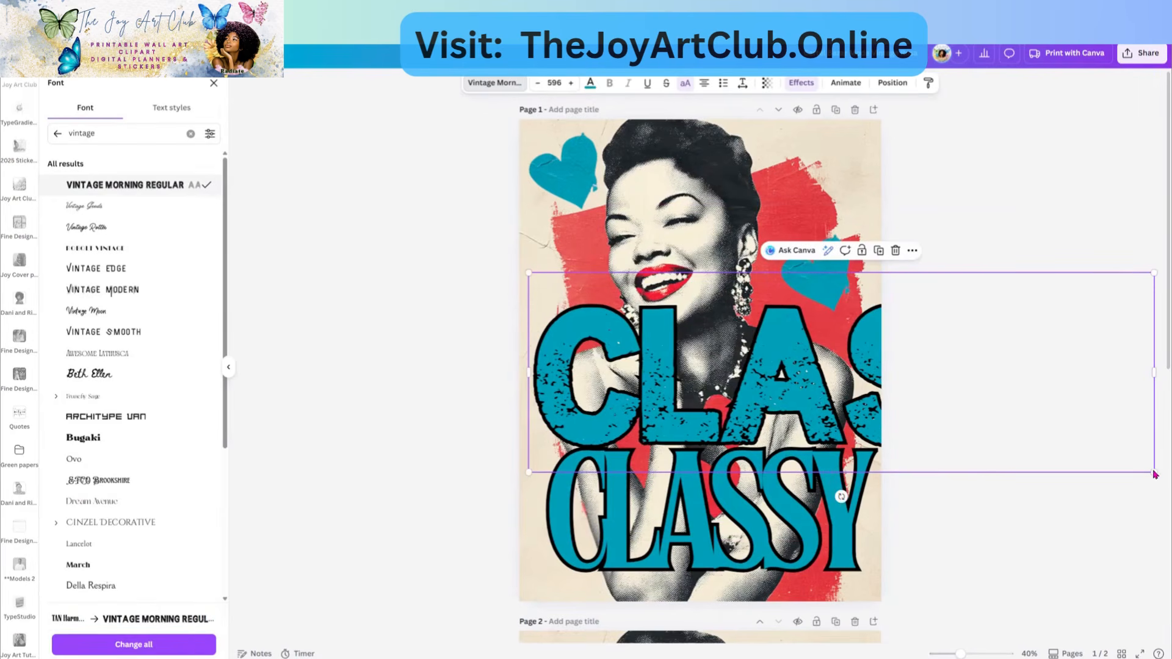
pyautogui.moveTo(1083, 449); pyautogui.dragTo(881, 386)
pyautogui.moveTo(763, 365)
pyautogui.mouseDown()
pyautogui.moveTo(755, 424)
pyautogui.moveTo(765, 377)
pyautogui.mouseUp()
# - Delete the Vintage Morning copy and try a cream text colour on CLASSY
pyautogui.click(759, 267)
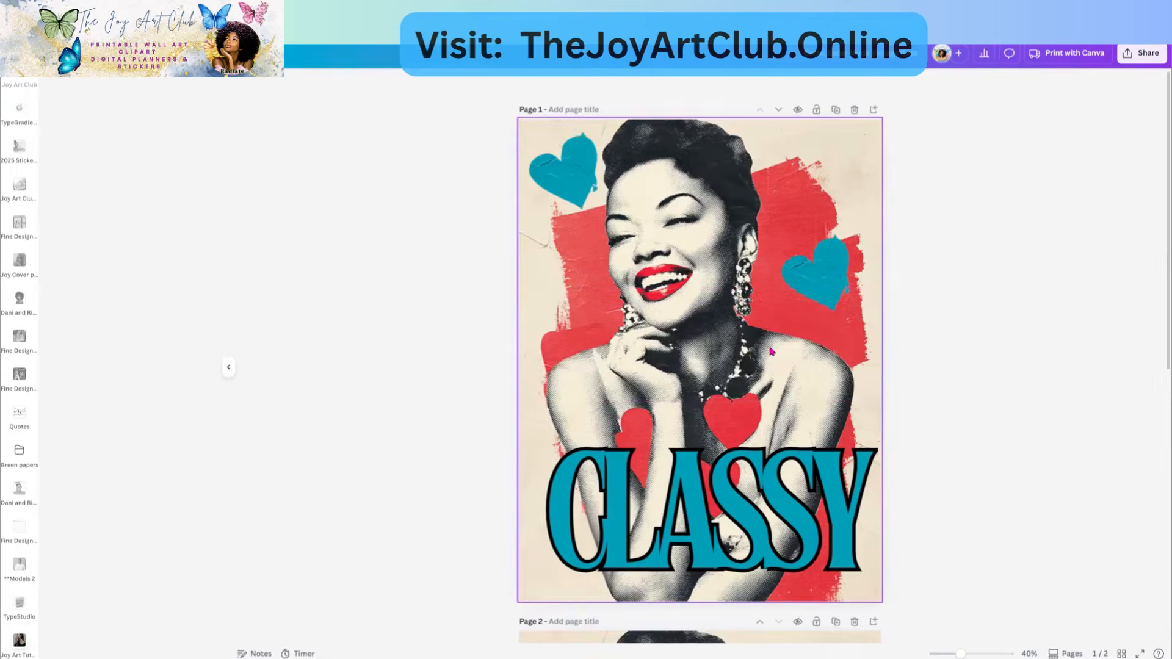
pyautogui.moveTo(759, 501); pyautogui.dragTo(756, 504)
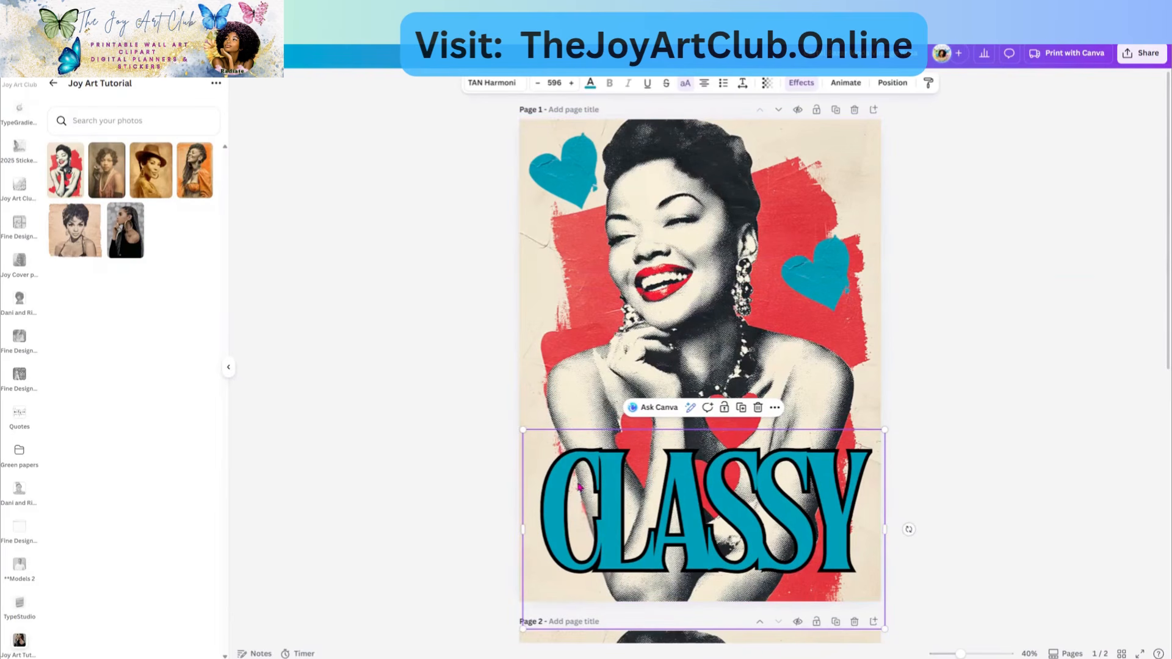
pyautogui.click(590, 83)
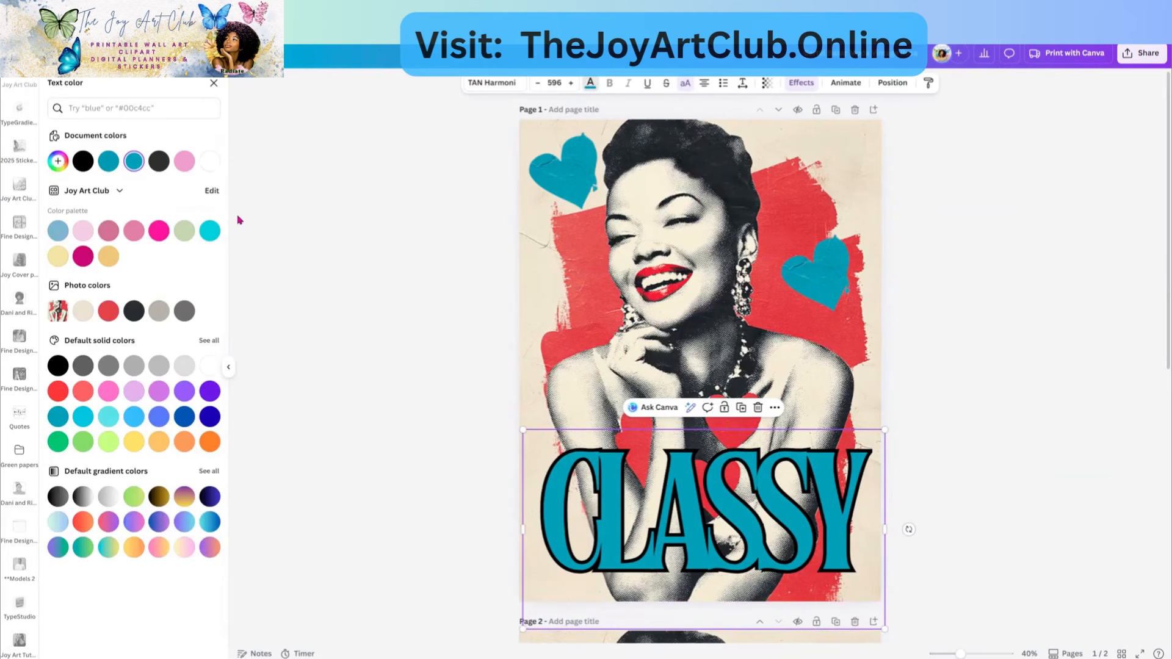
pyautogui.click(84, 311)
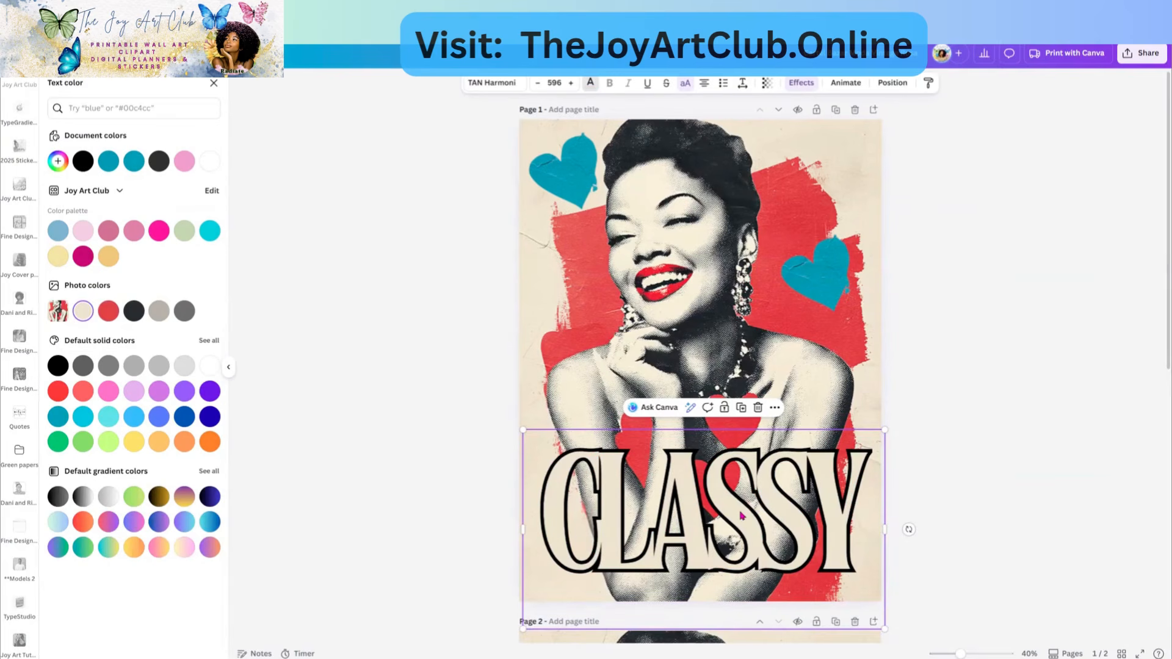
# - Undo back to teal CLASSY and nudge it into place along the bottom edge
pyautogui.moveTo(741, 515); pyautogui.dragTo(719, 506)
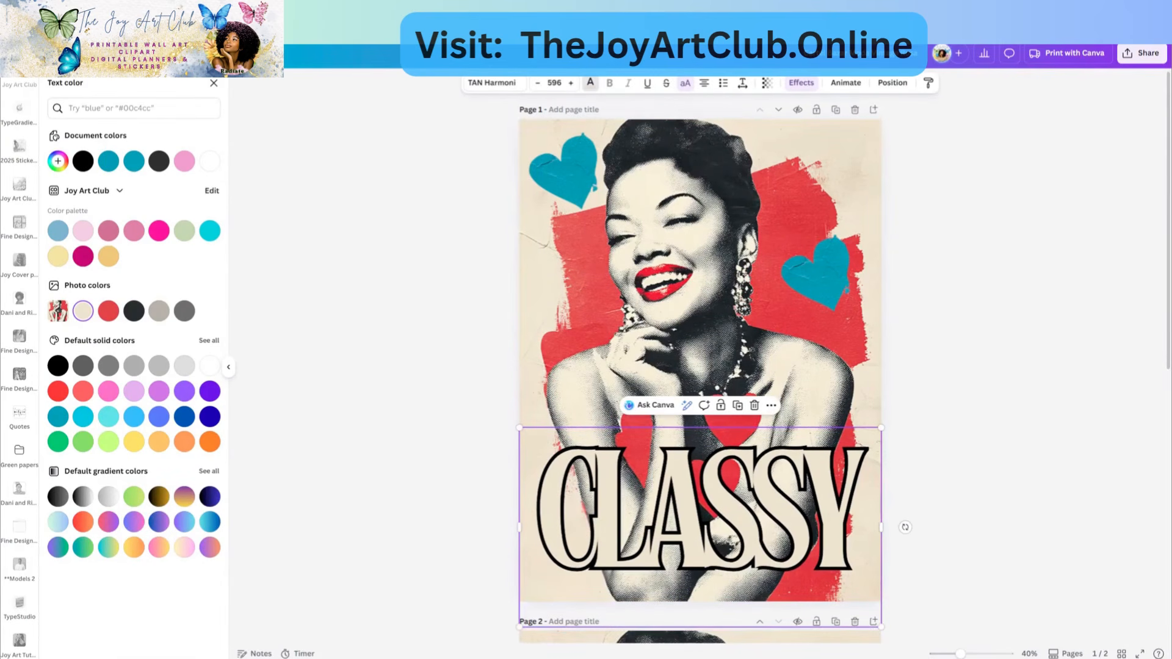
pyautogui.click(196, 54)
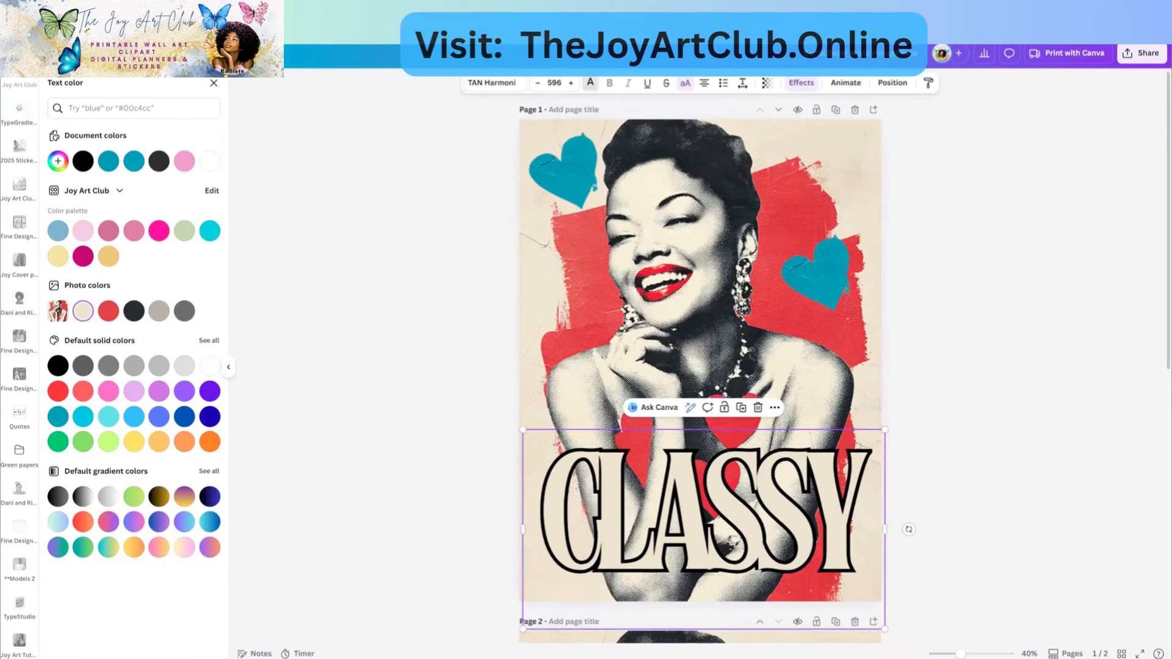
pyautogui.click(196, 54)
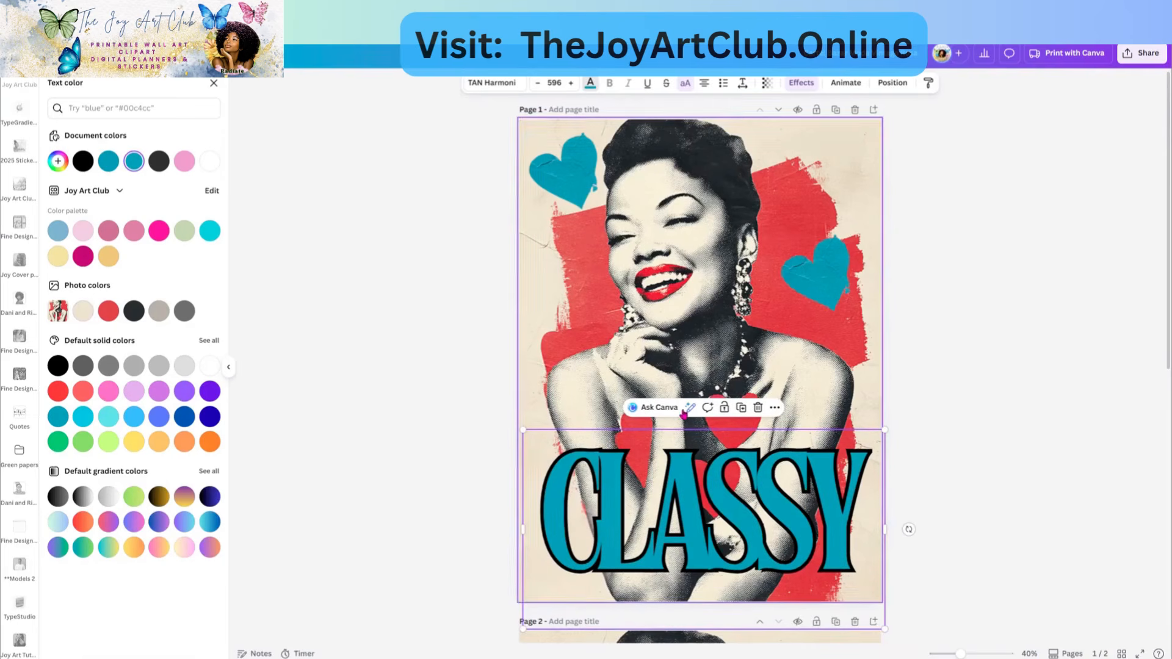
pyautogui.moveTo(653, 511); pyautogui.dragTo(651, 523)
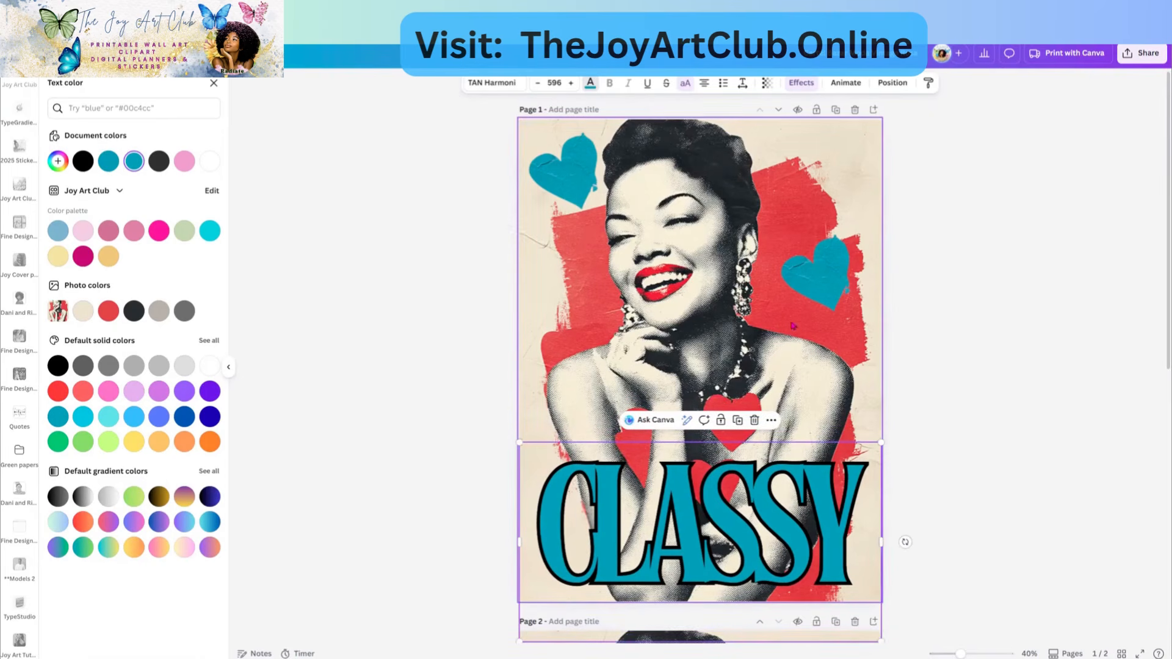
pyautogui.click(824, 268)
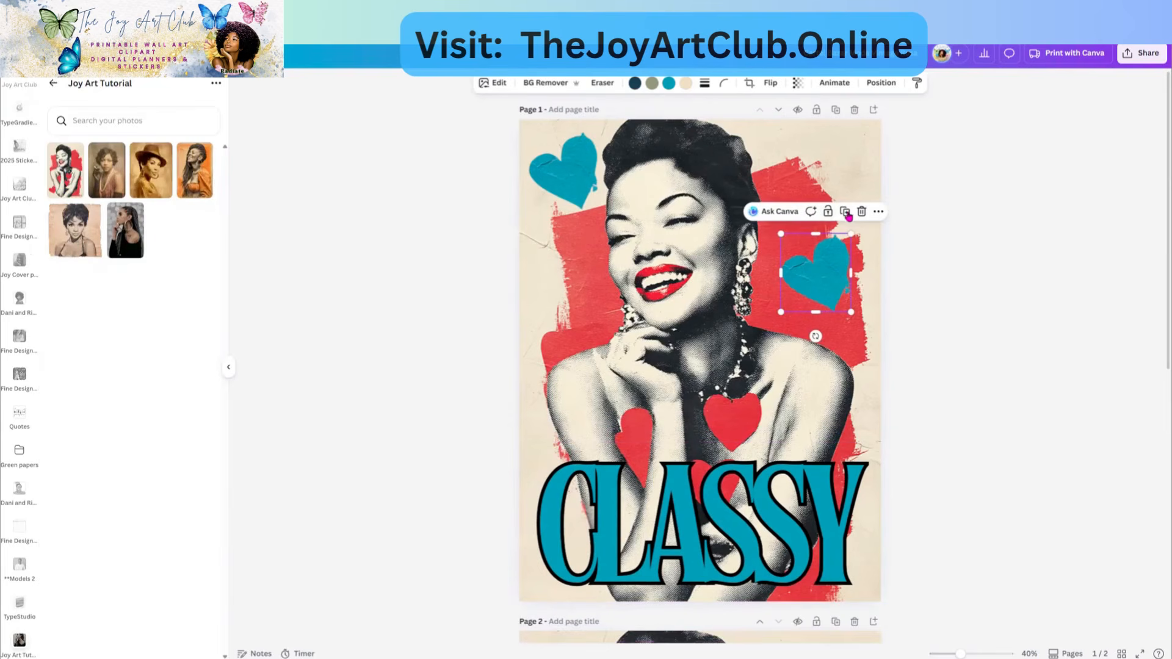
# - Place a copy of the right teal heart beside the woman's shoulder and nudge CLASSY slightly up
pyautogui.moveTo(836, 292); pyautogui.dragTo(827, 381)
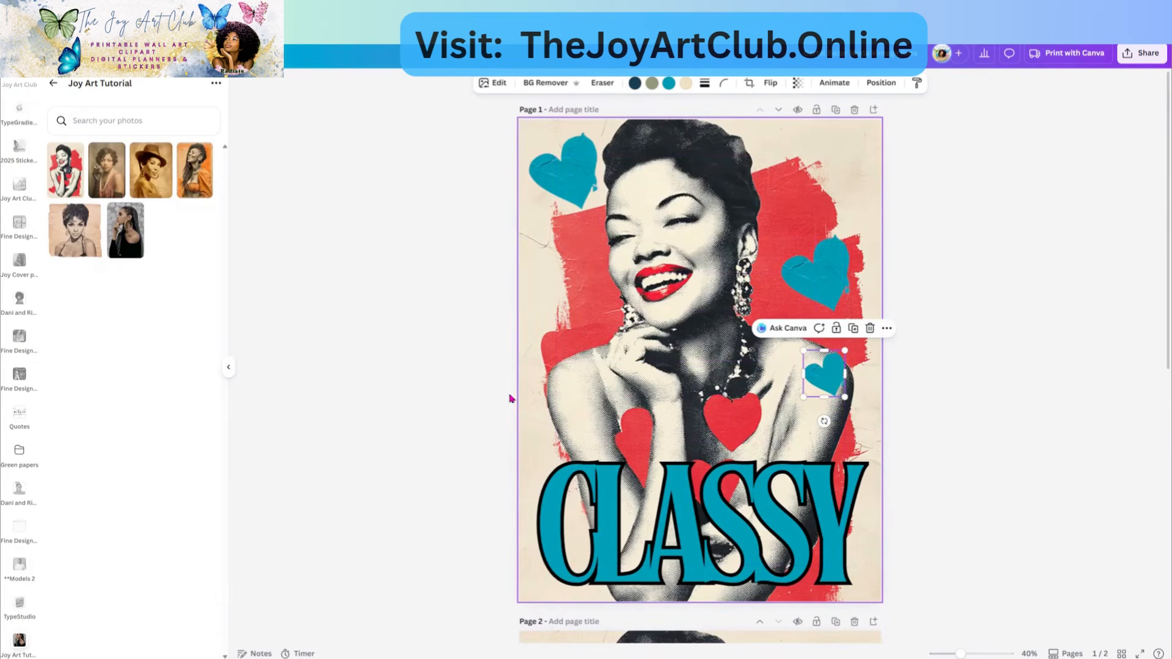
pyautogui.click(476, 241)
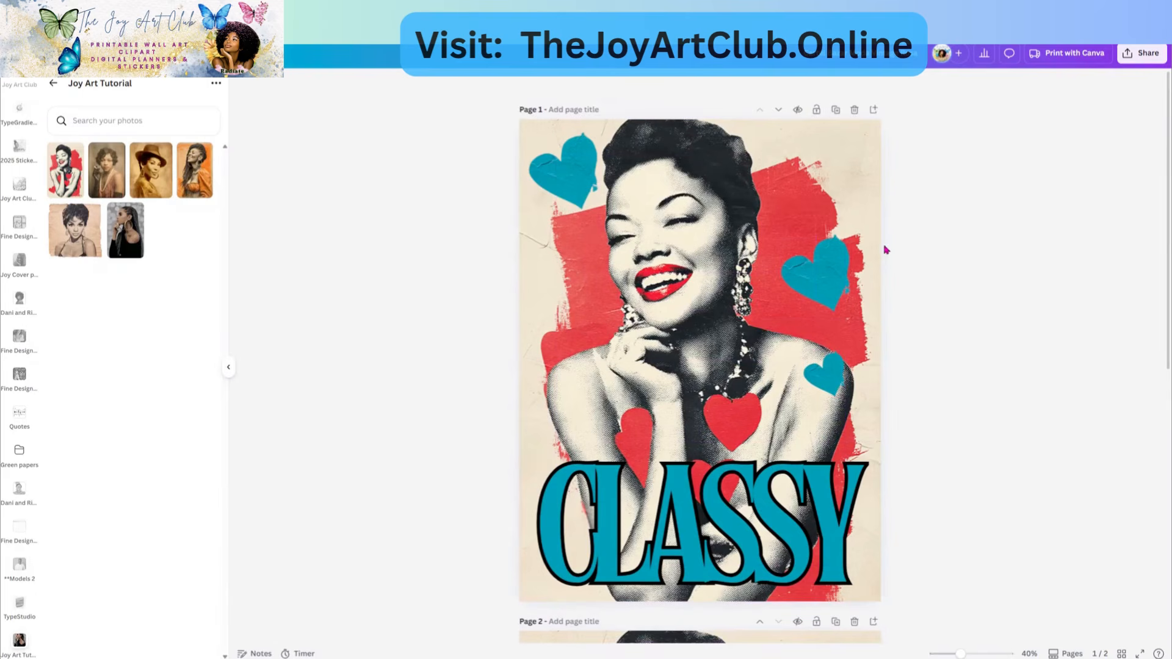
pyautogui.moveTo(706, 574); pyautogui.dragTo(700, 568)
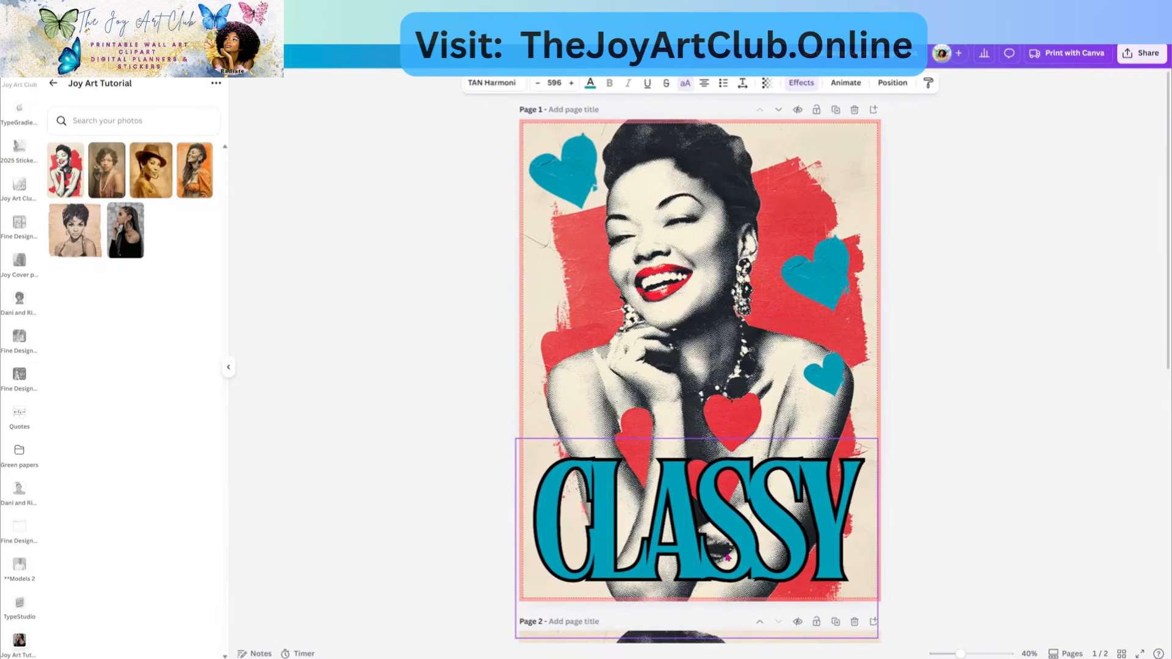